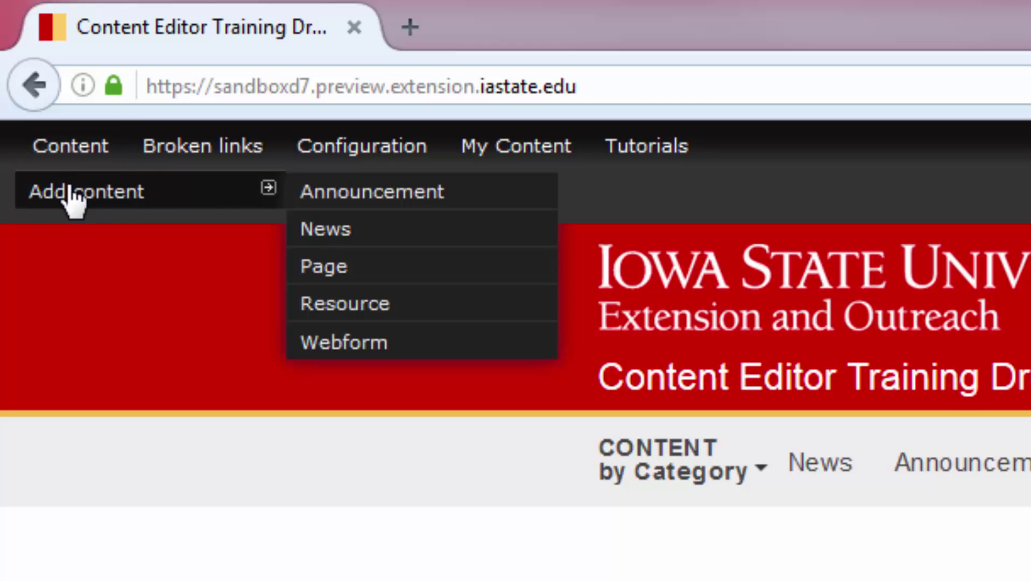
Create and save a new Webform content item titled 'Test Webform'
left_click(338, 343)
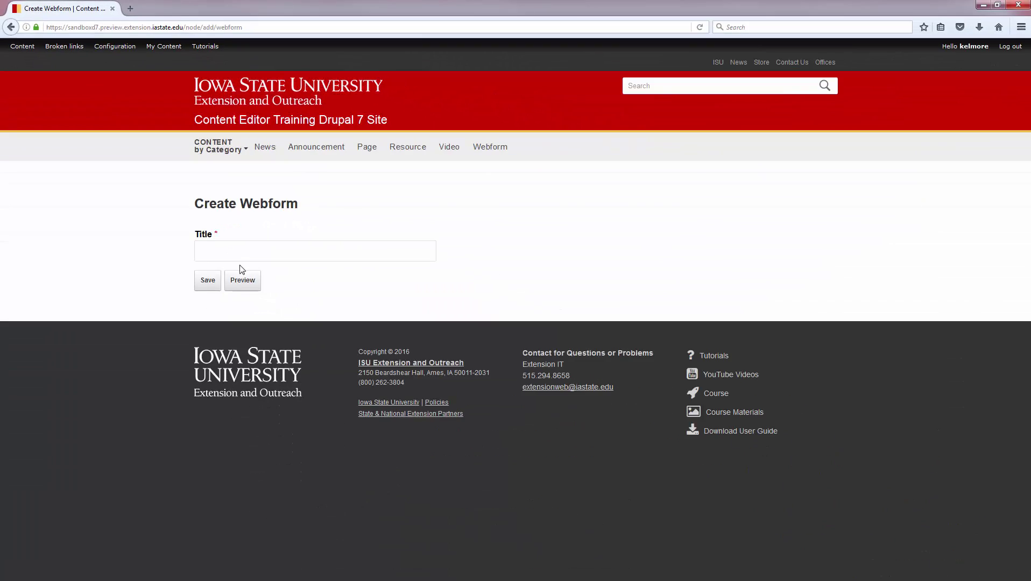
left_click(235, 253)
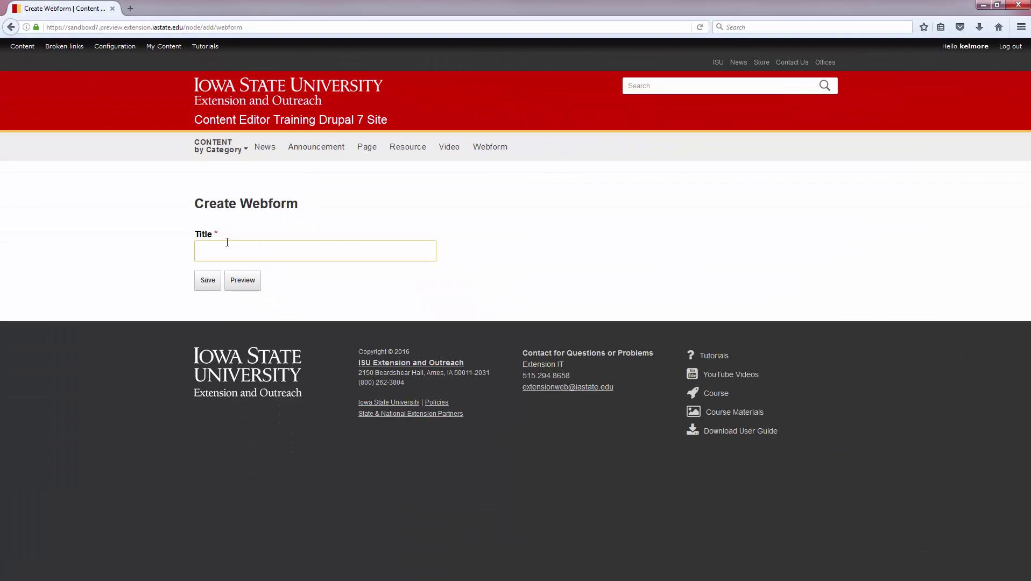
type("Test ")
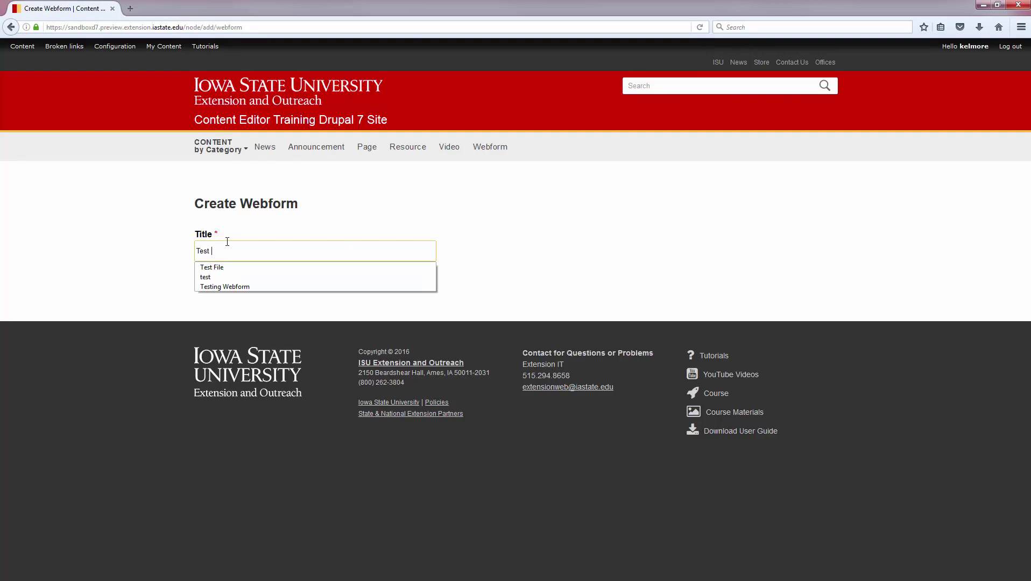
type("Webform")
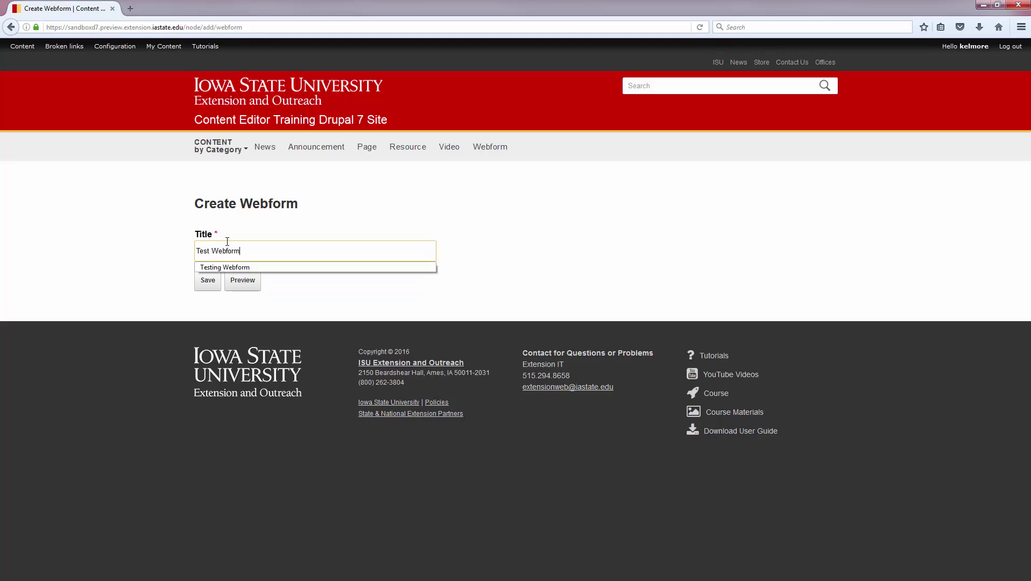
left_click(207, 281)
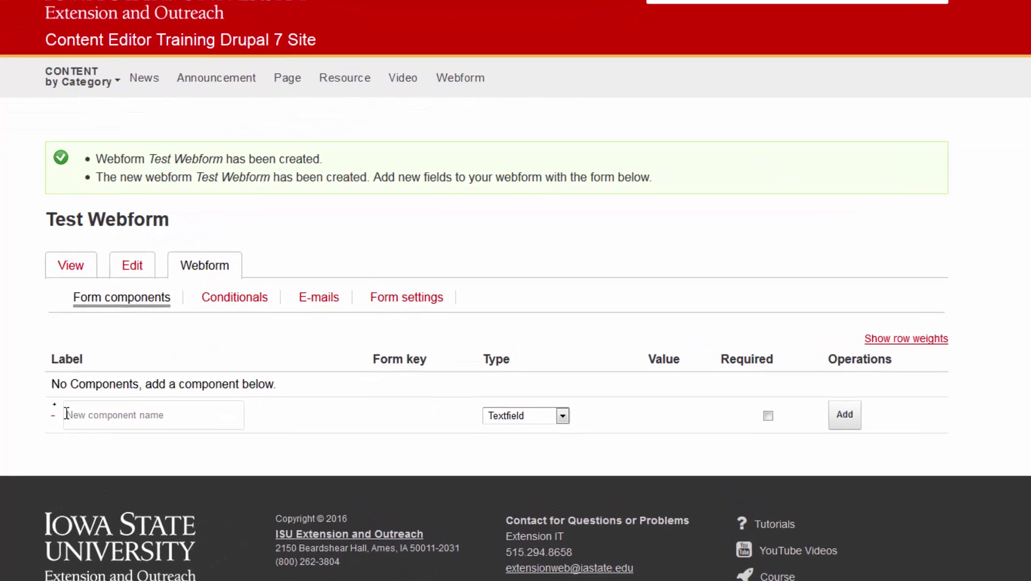
Add a required Textfield component named 'First and Last Name'
left_click(62, 416)
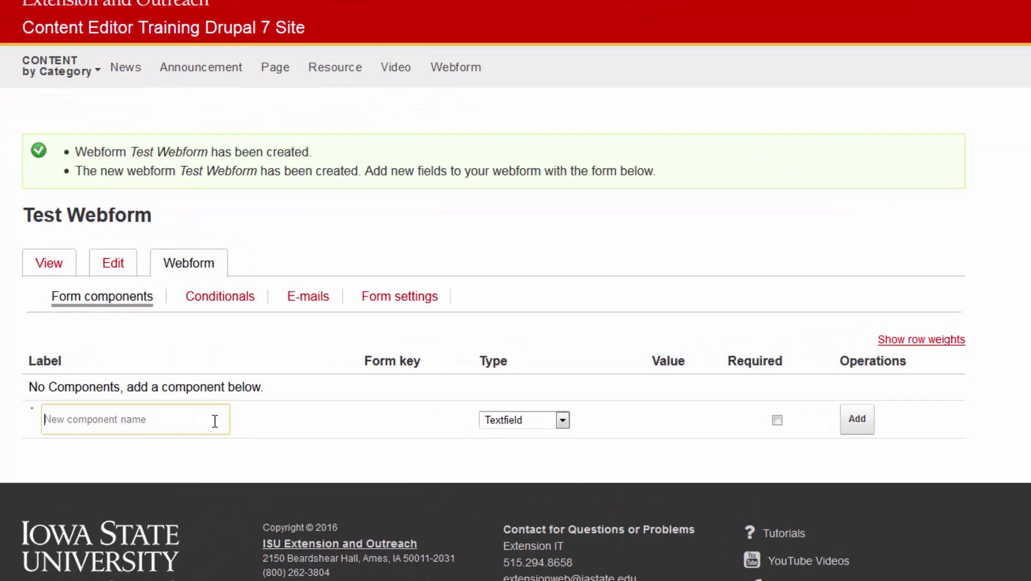
type("Fi")
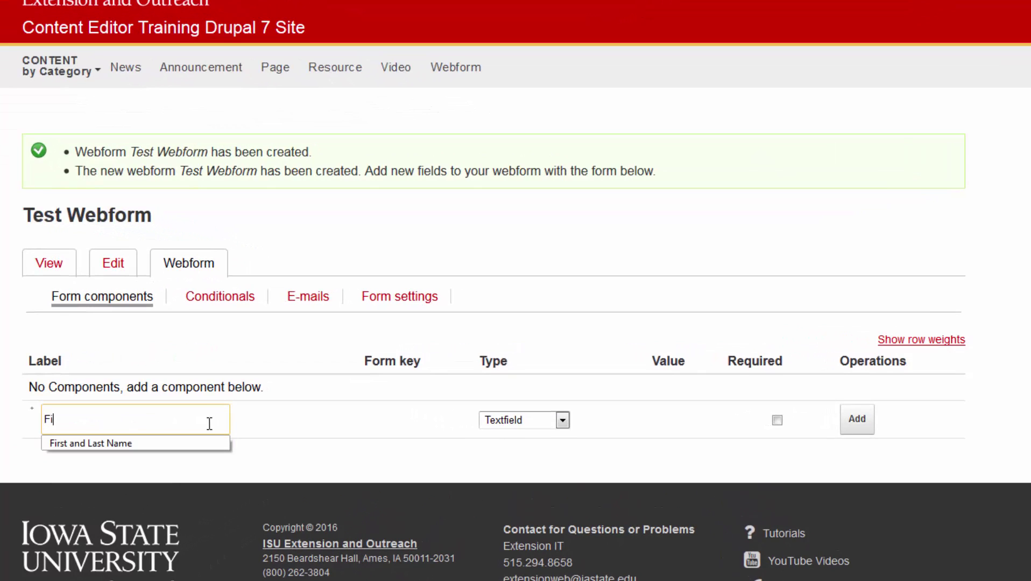
type("rst and Last Name")
key("Tab")
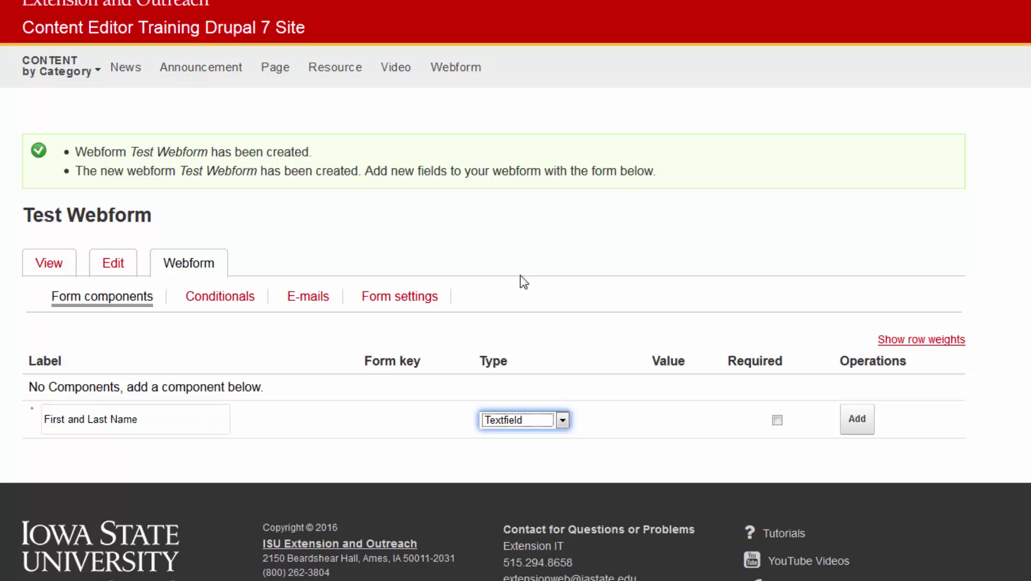
left_click(511, 423)
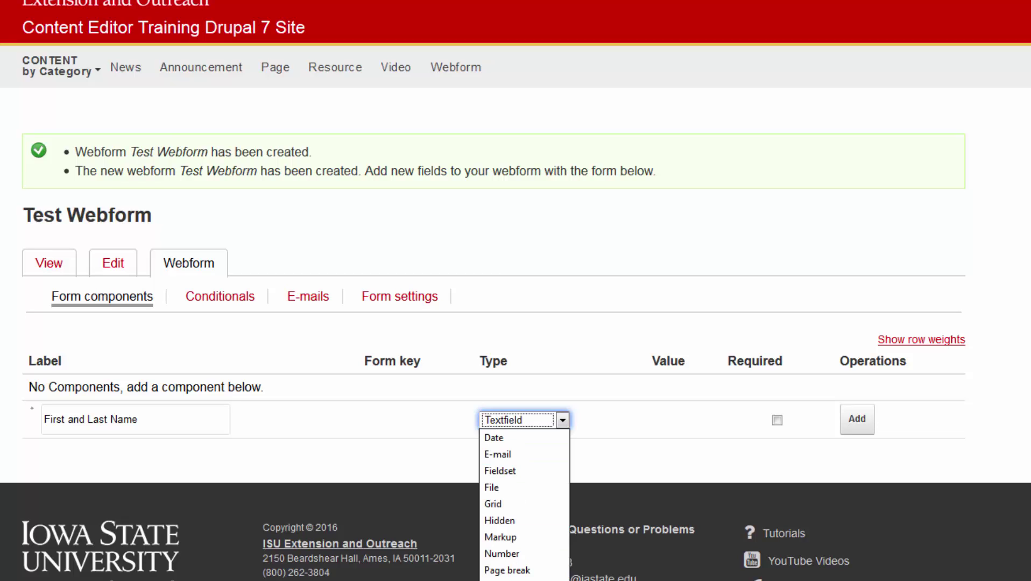
key("Escape")
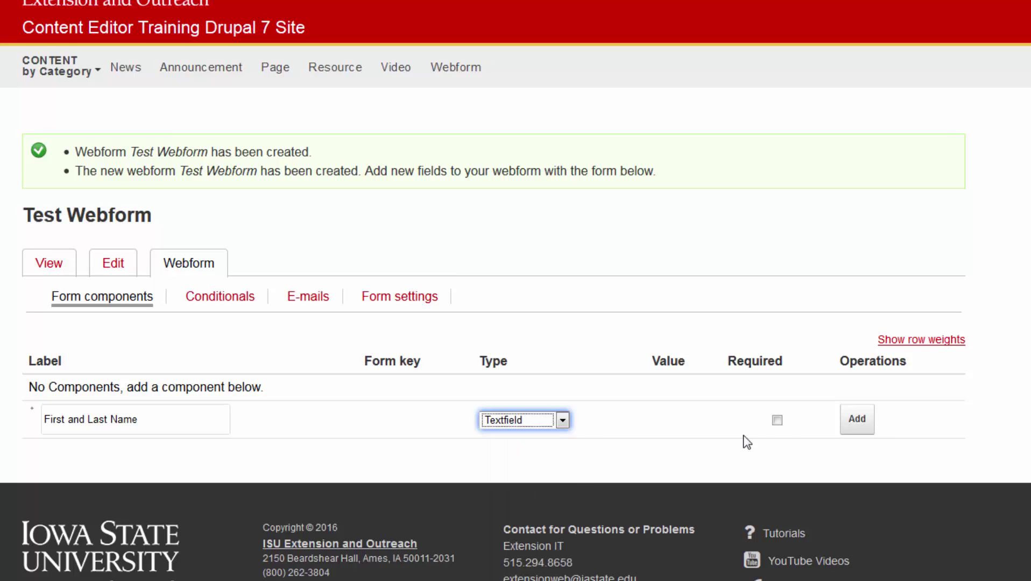
left_click(777, 420)
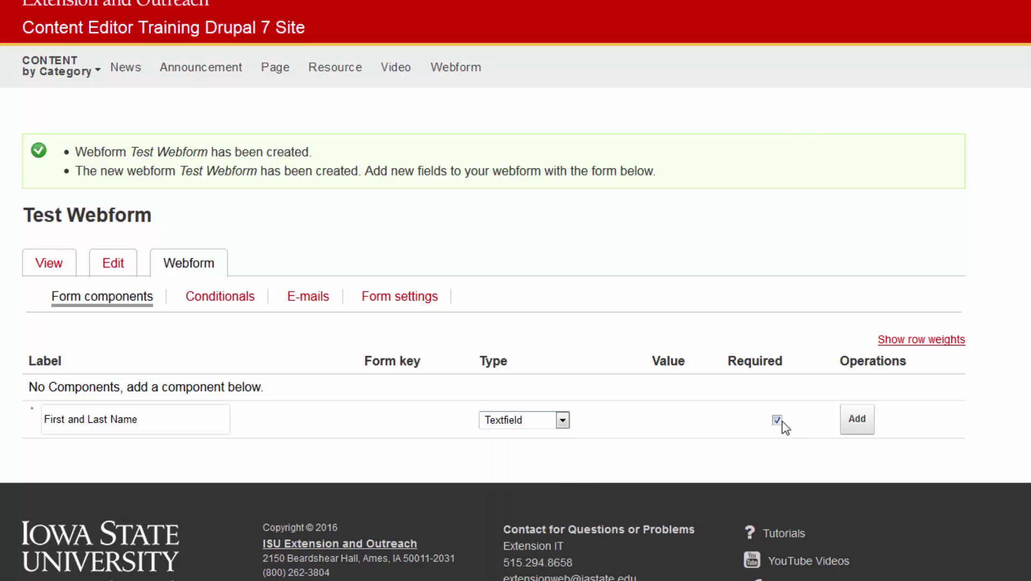
left_click(862, 420)
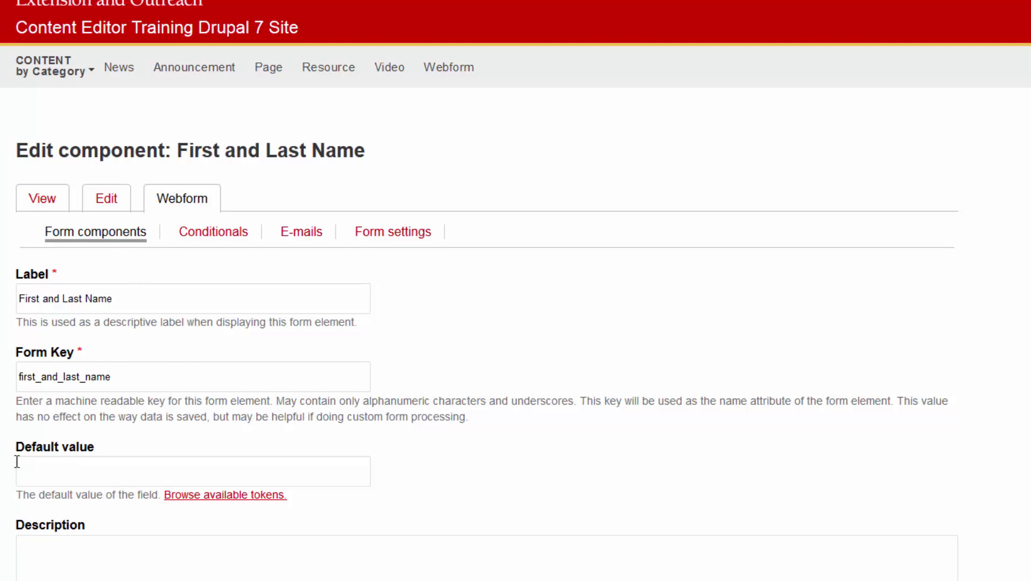
Set the name field's default value to a person's full name
scroll(9, 466, "down", 2)
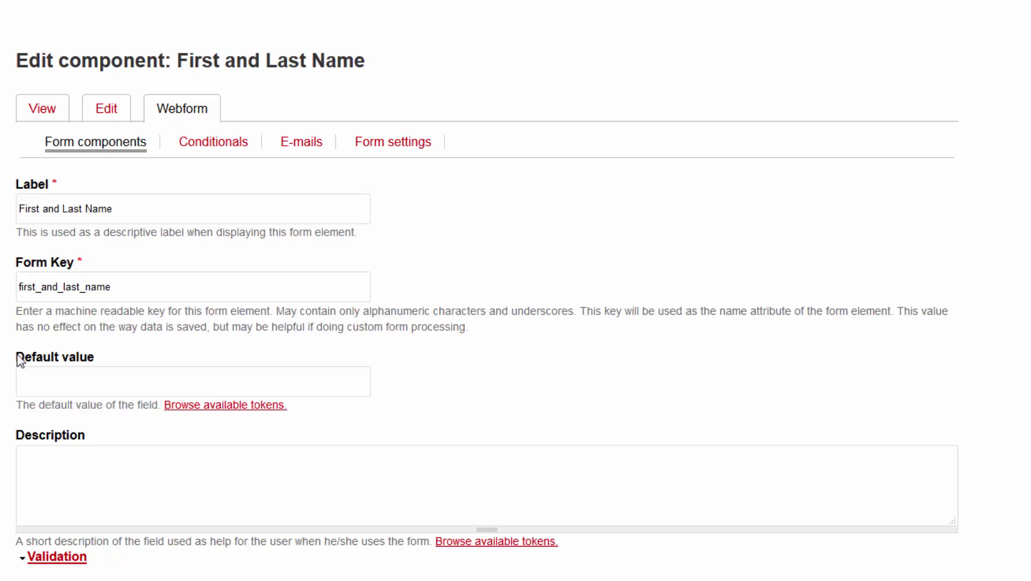
left_click_drag(31, 360, 89, 363)
left_click(89, 361)
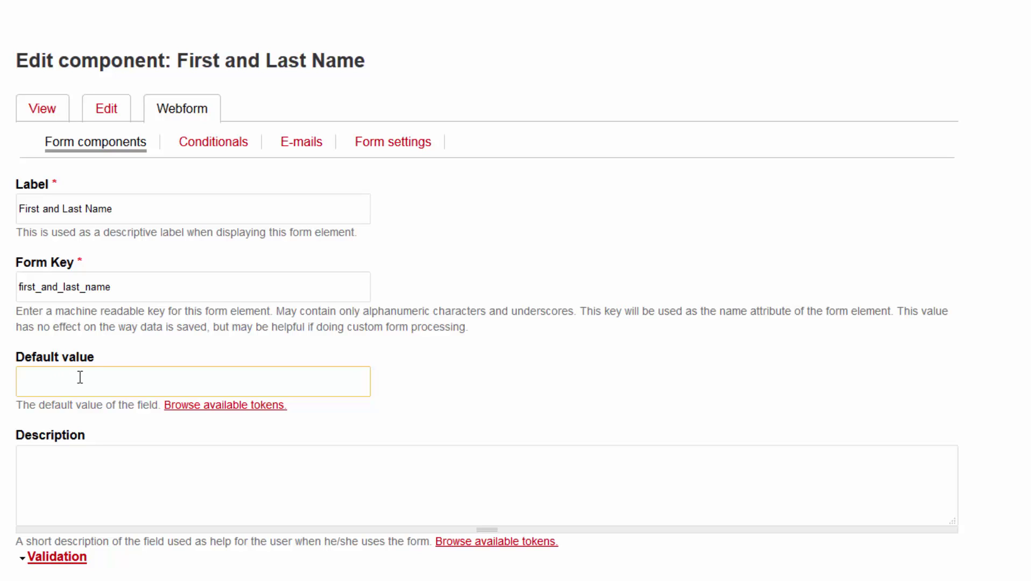
Enter the description 'Please enter your full name (first and last)'
scroll(21, 448, "down", 2)
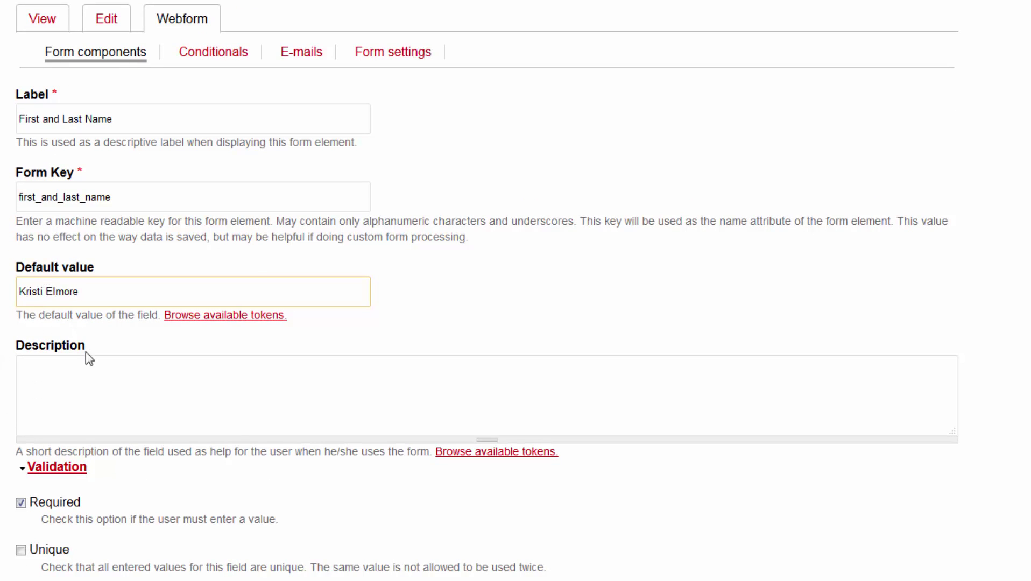
left_click(102, 377)
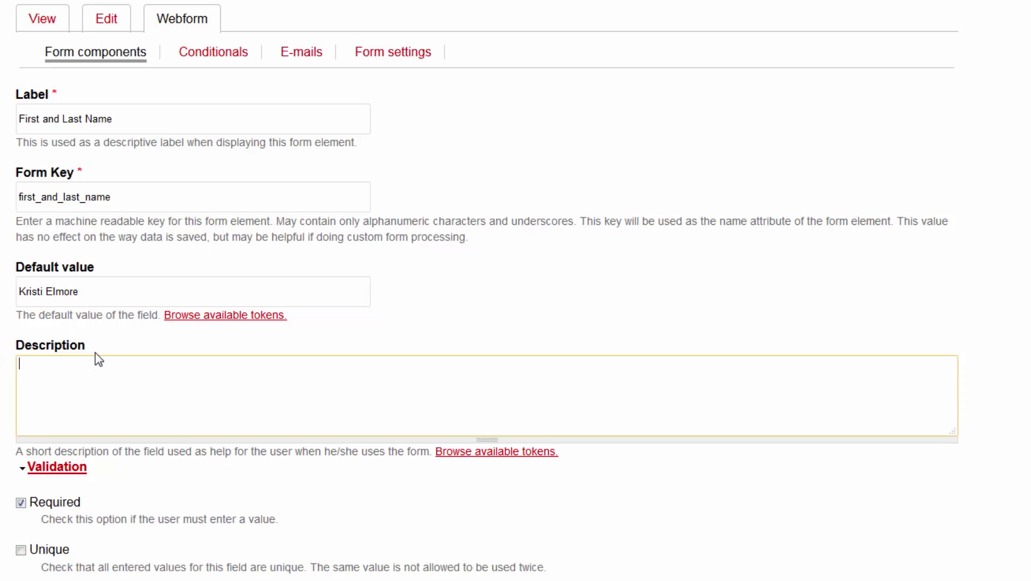
type("Please ")
type("enter your full name (first and last)")
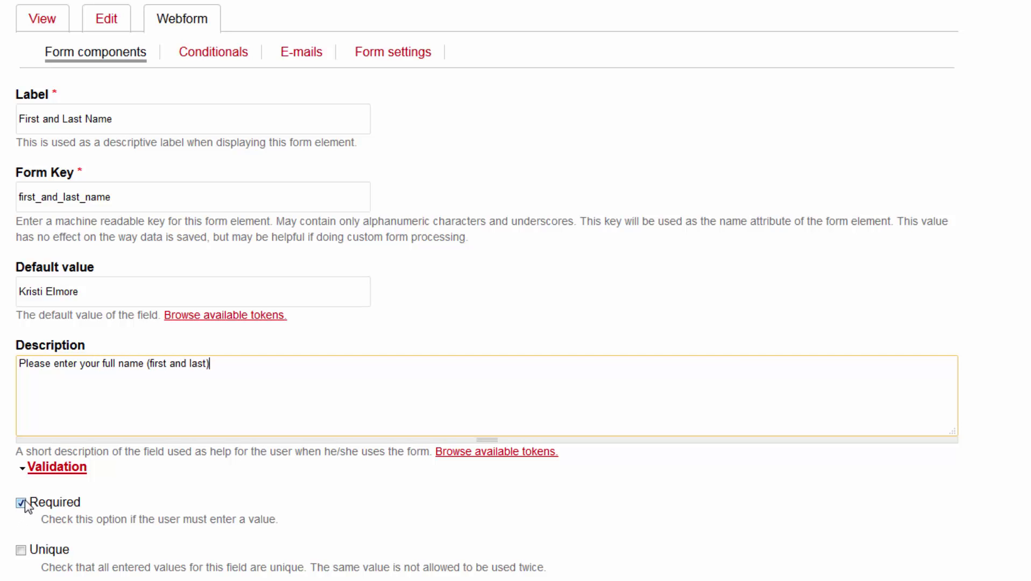
Tick 'Description above field' in the name field's Display section
scroll(10, 514, "down", 3)
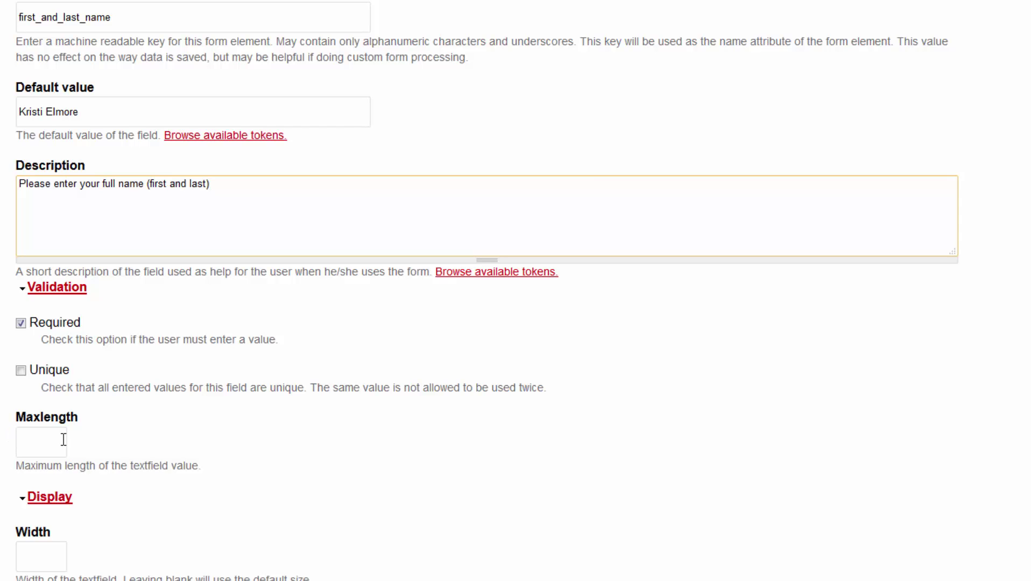
scroll(11, 446, "down", 2)
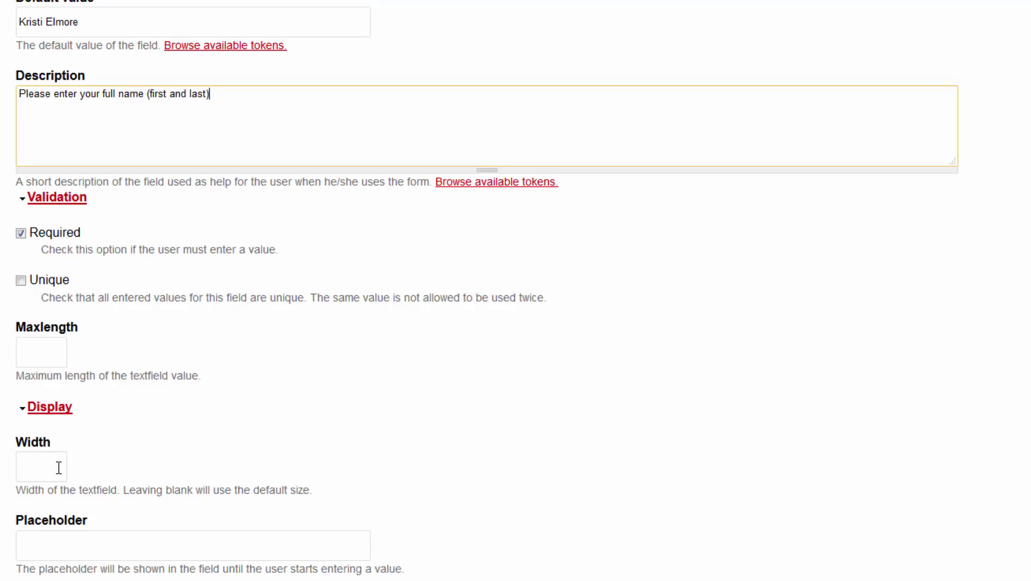
scroll(7, 499, "down", 2)
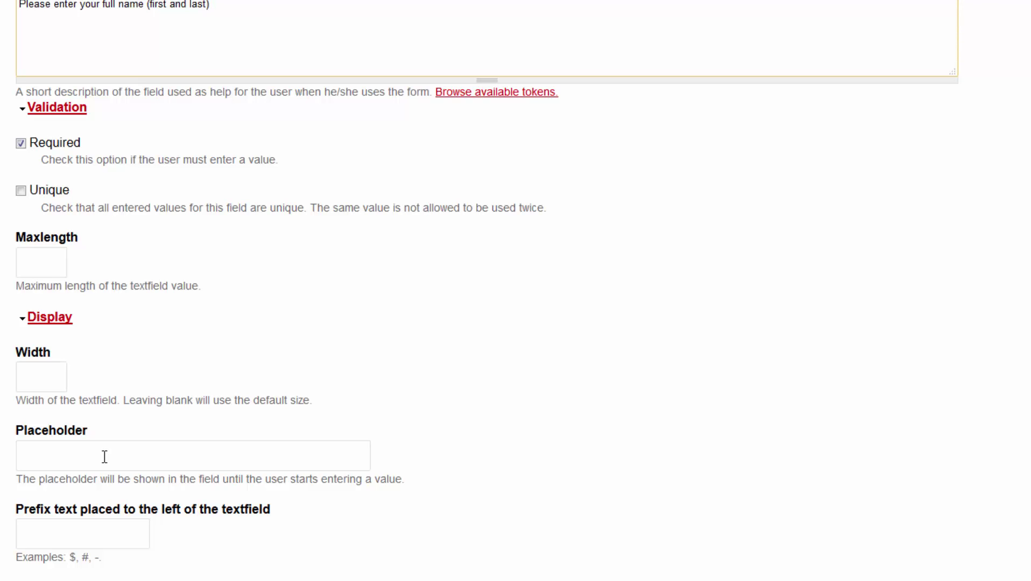
scroll(89, 468, "down", 2)
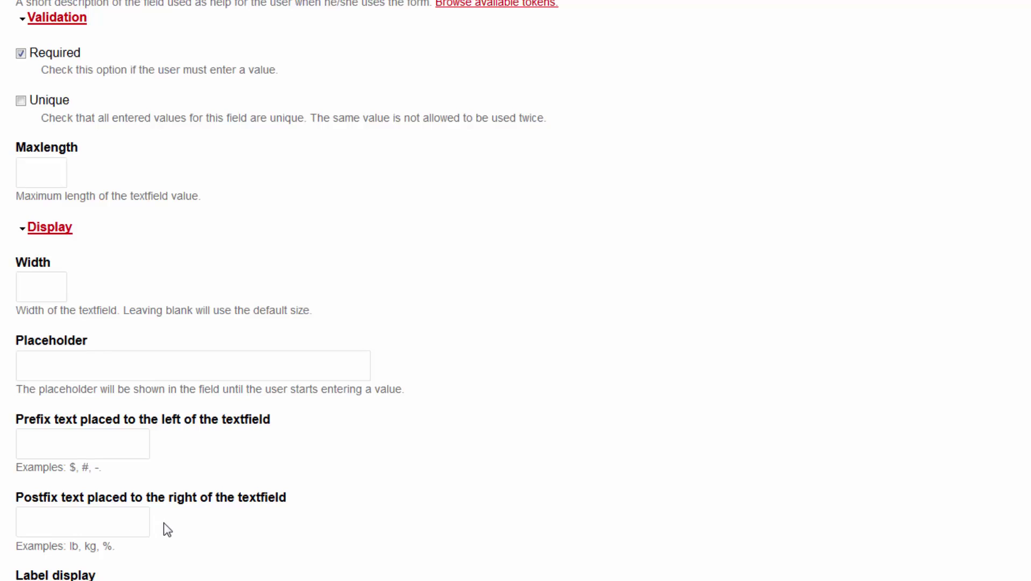
scroll(164, 523, "down", 3)
scroll(164, 522, "down", 1)
scroll(165, 525, "down", 2)
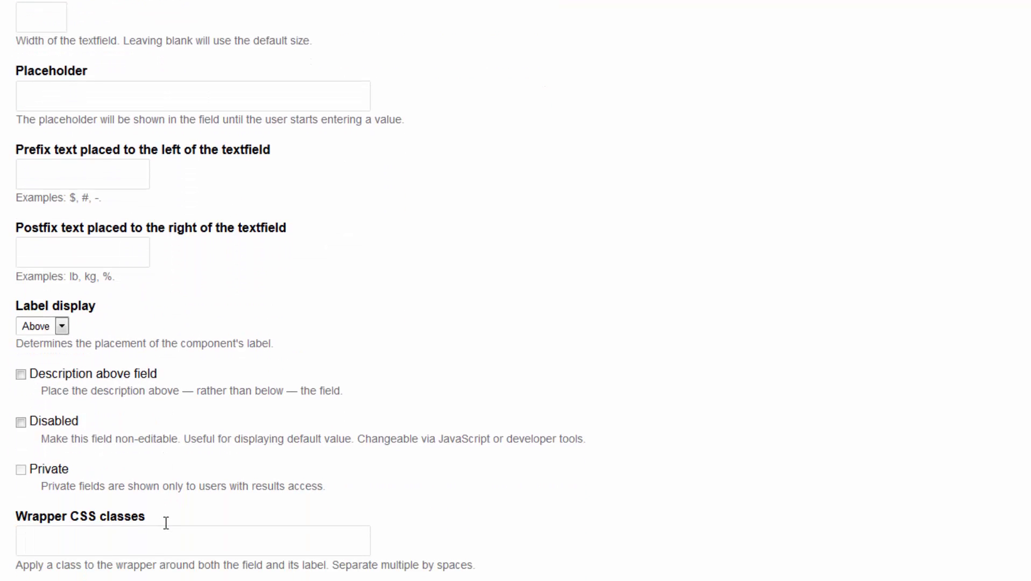
left_click(58, 375)
scroll(97, 424, "down", 2)
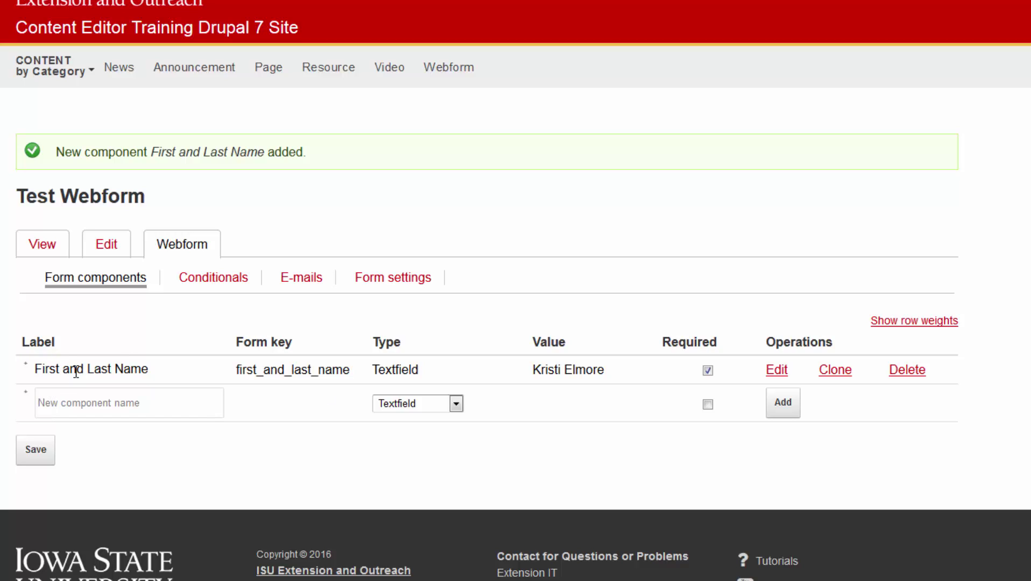
Add and save a non-required Textfield component named 'Phone Number'
left_click(116, 401)
type("Ph")
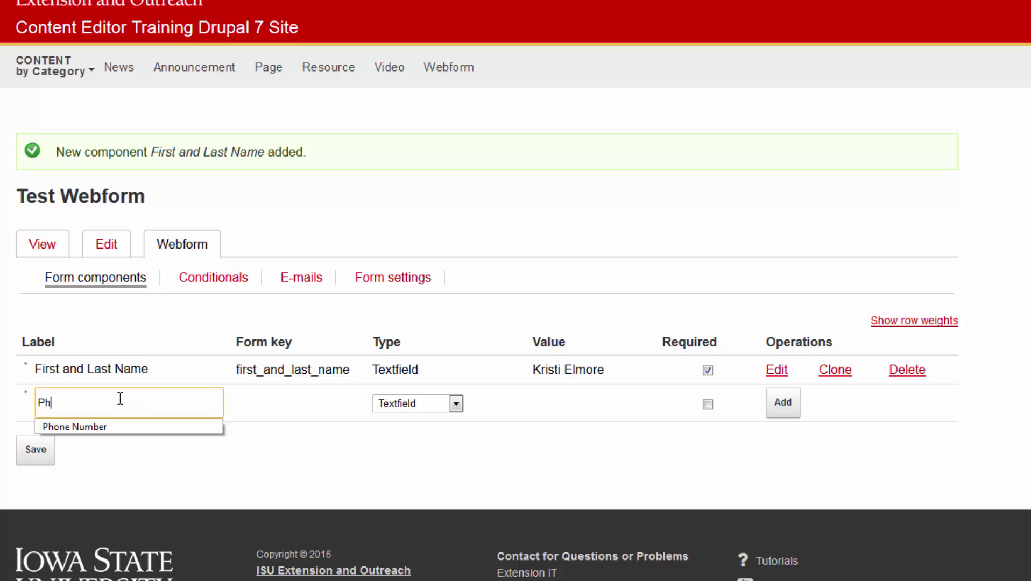
type("one Number")
key("Tab")
left_click(439, 404)
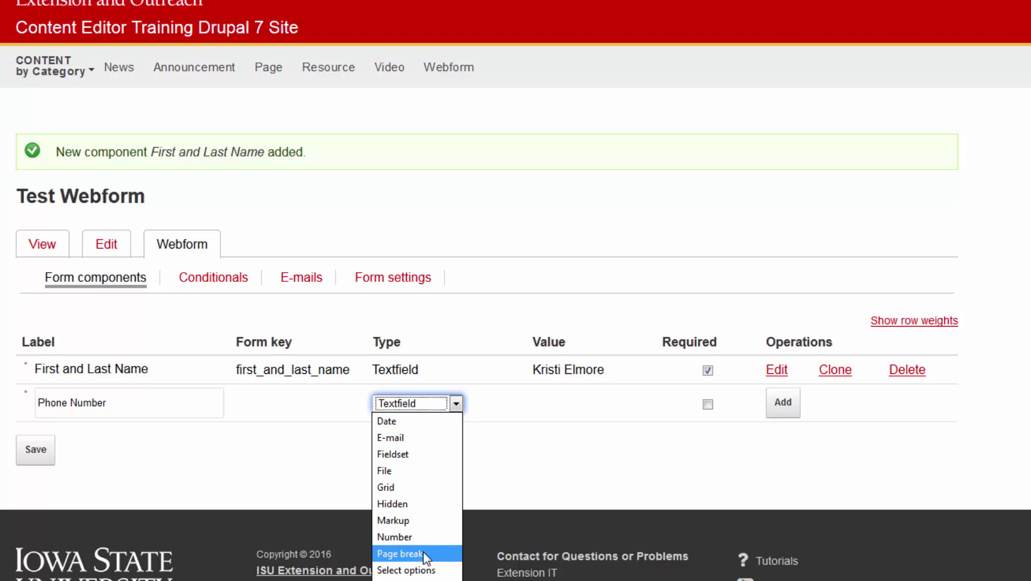
key("Escape")
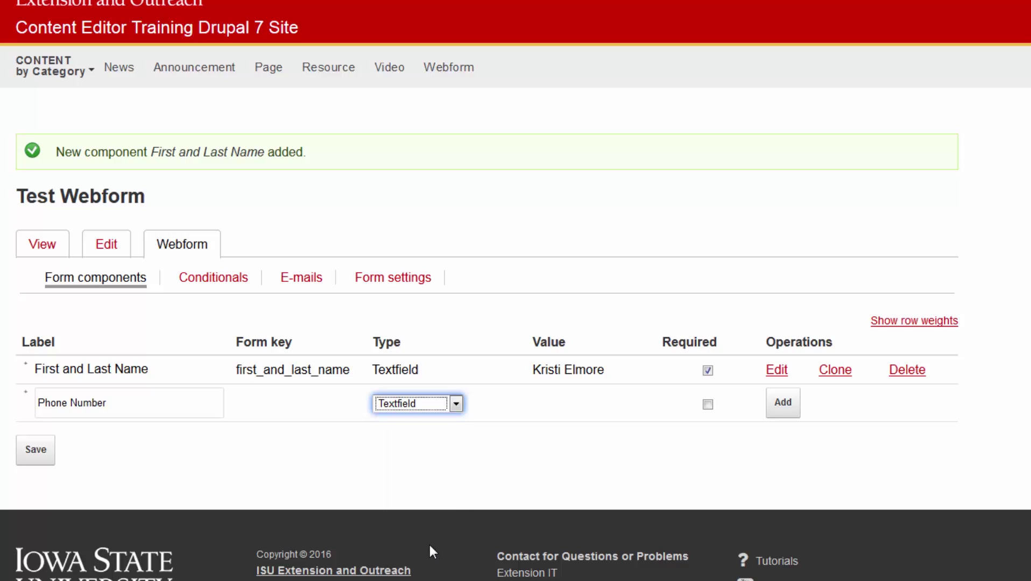
left_click(778, 405)
scroll(164, 428, "down", 2)
scroll(162, 425, "down", 3)
scroll(164, 447, "down", 6)
scroll(172, 456, "down", 7)
scroll(130, 502, "down", 2)
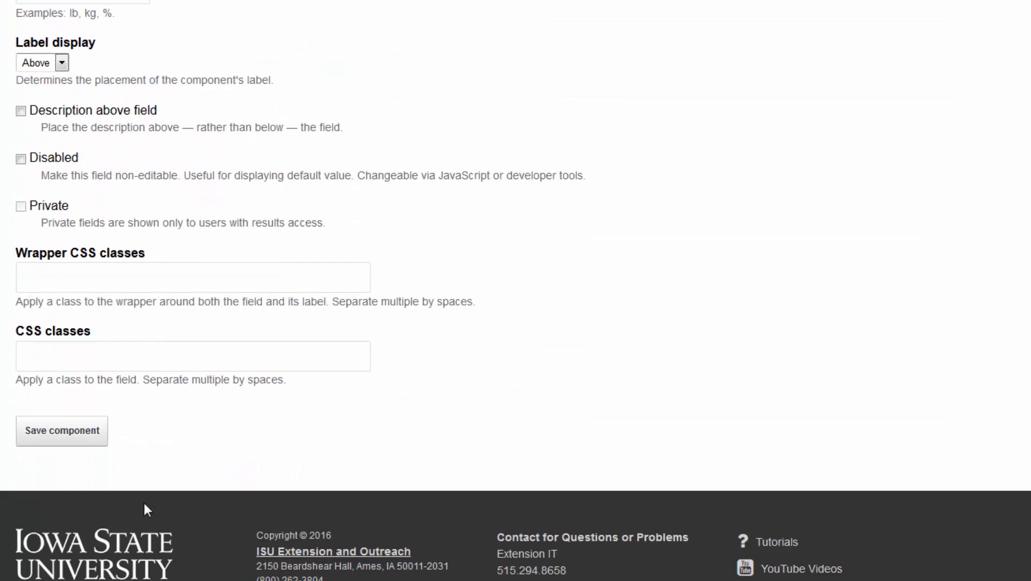
left_click(82, 438)
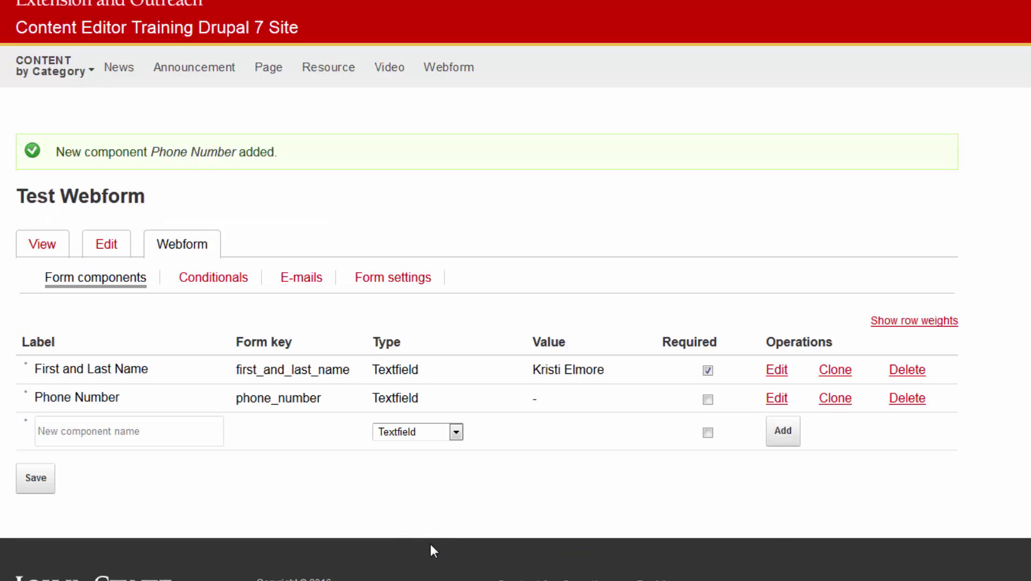
Add a required E-mail type component labelled 'Email Address'
left_click(180, 437)
type("Em")
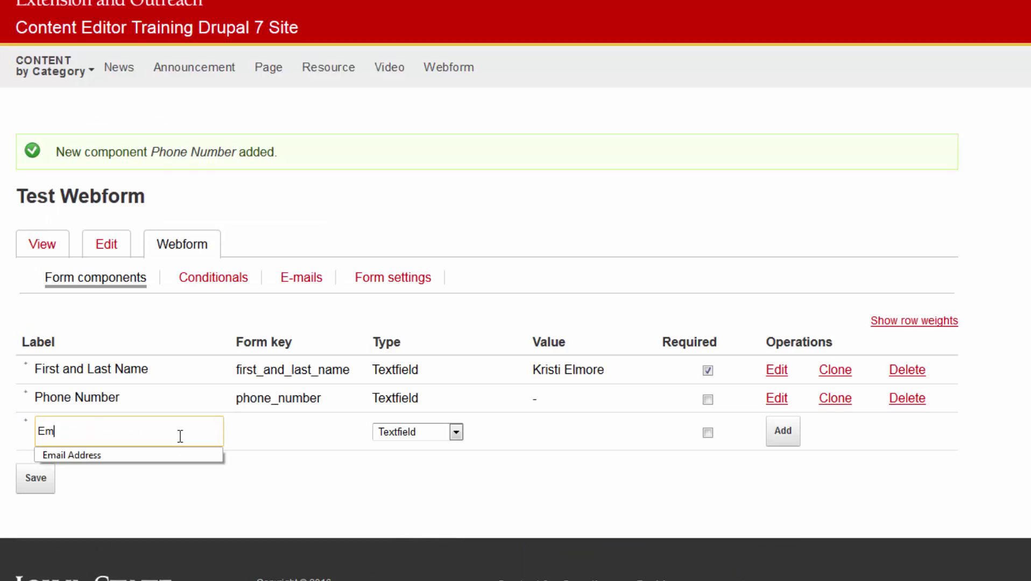
key("Down")
key("Tab")
key("e")
left_click(425, 432)
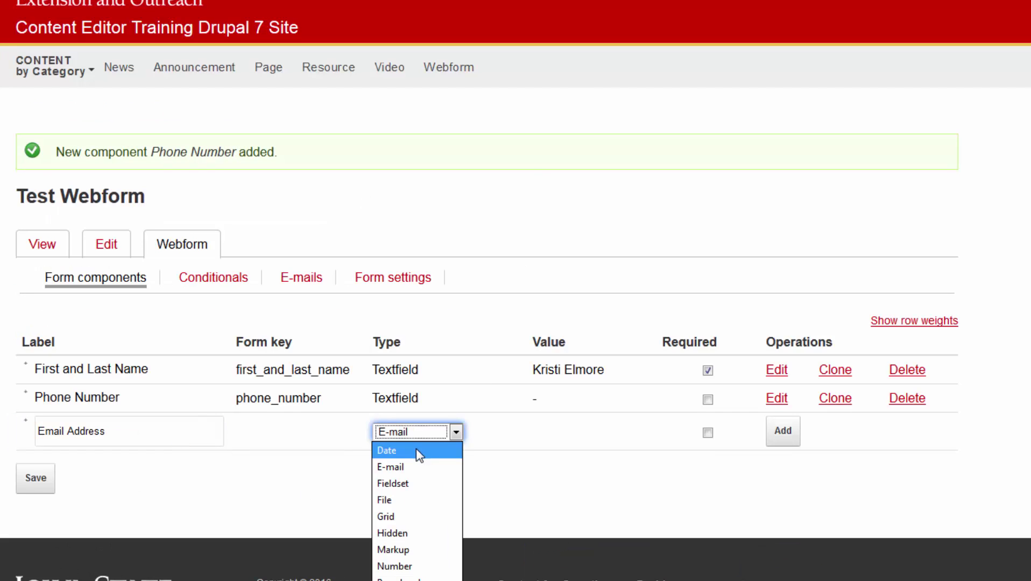
left_click(477, 440)
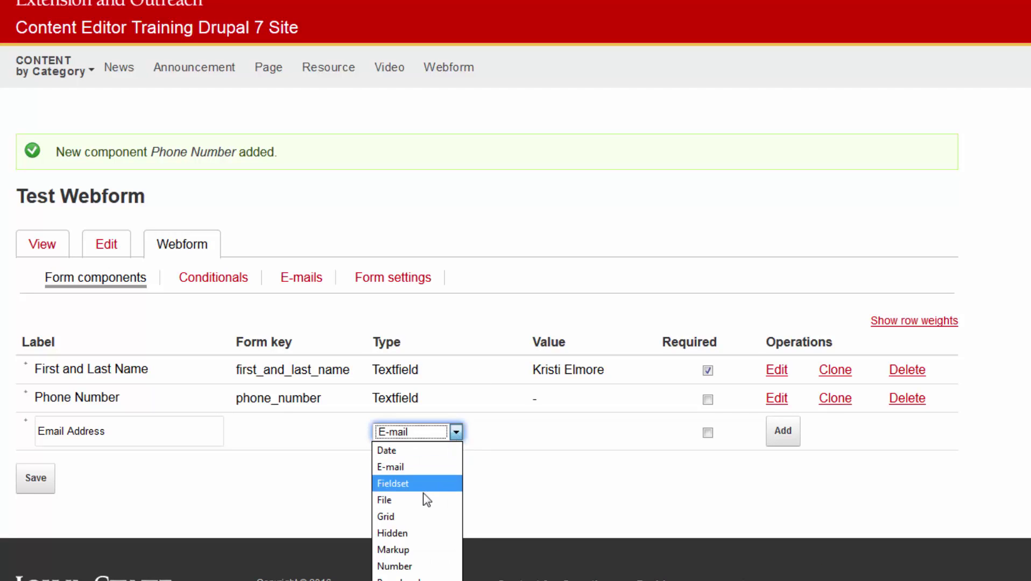
left_click(422, 469)
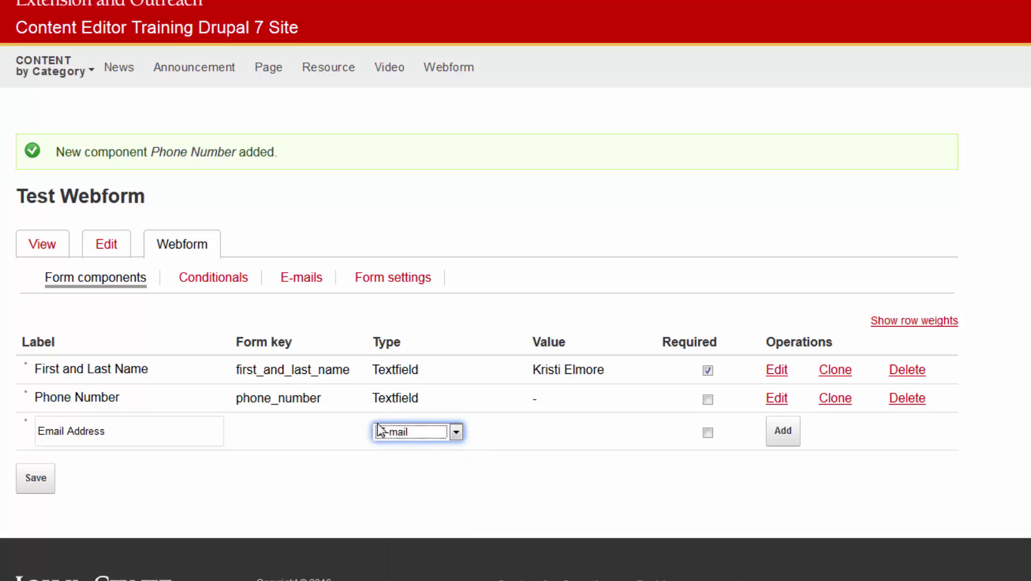
left_click(707, 433)
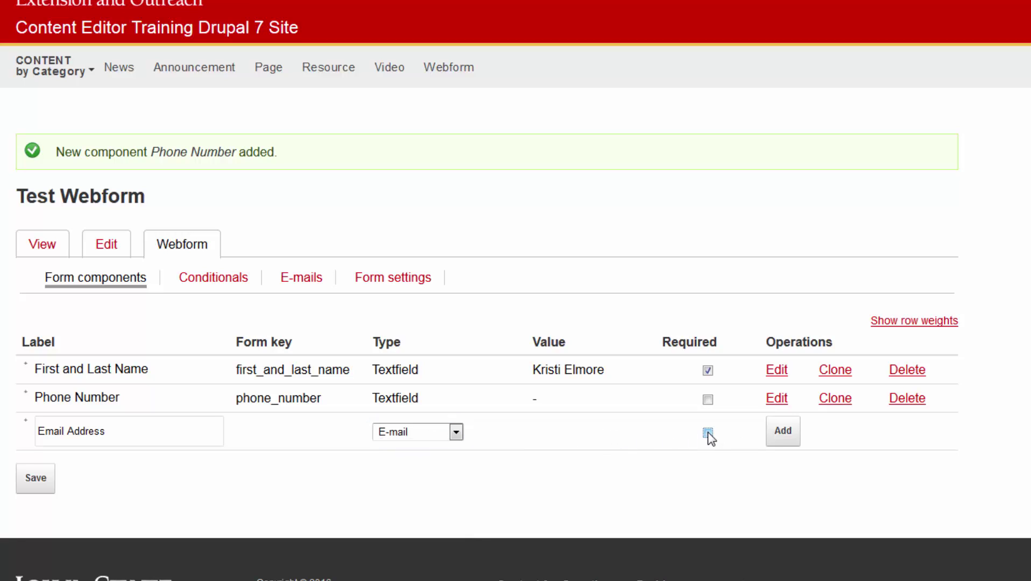
left_click(783, 433)
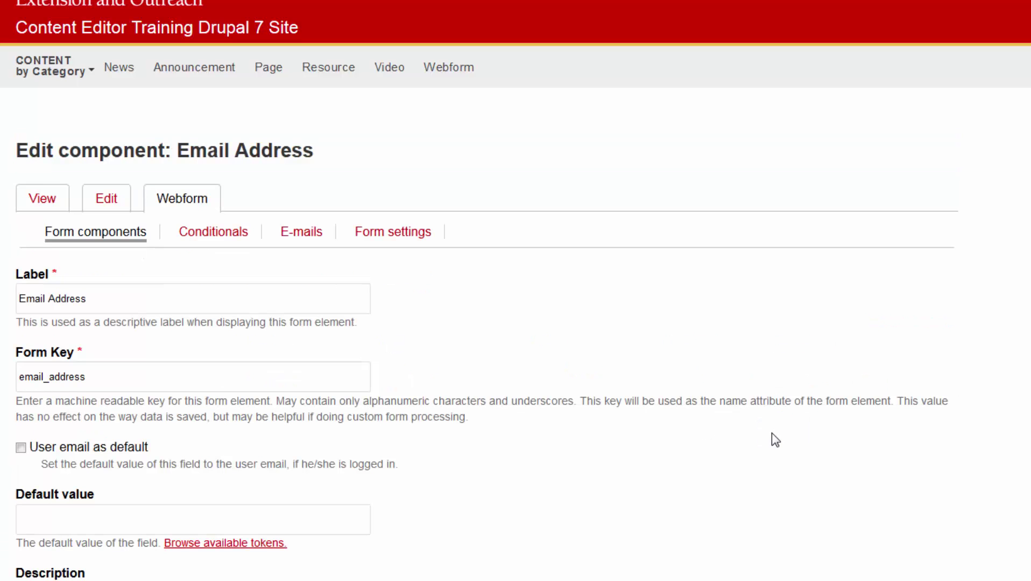
Save the Email Address component with its default settings
scroll(773, 439, "down", 3)
scroll(515, 290, "down", 10)
scroll(515, 291, "down", 8)
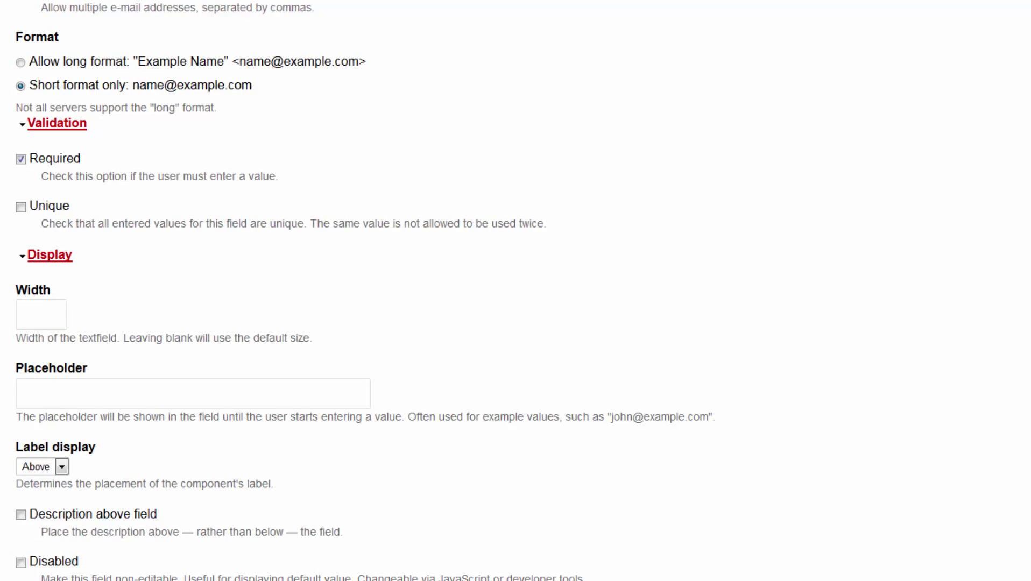
scroll(512, 428, "down", 6)
scroll(512, 428, "down", 7)
left_click(84, 430)
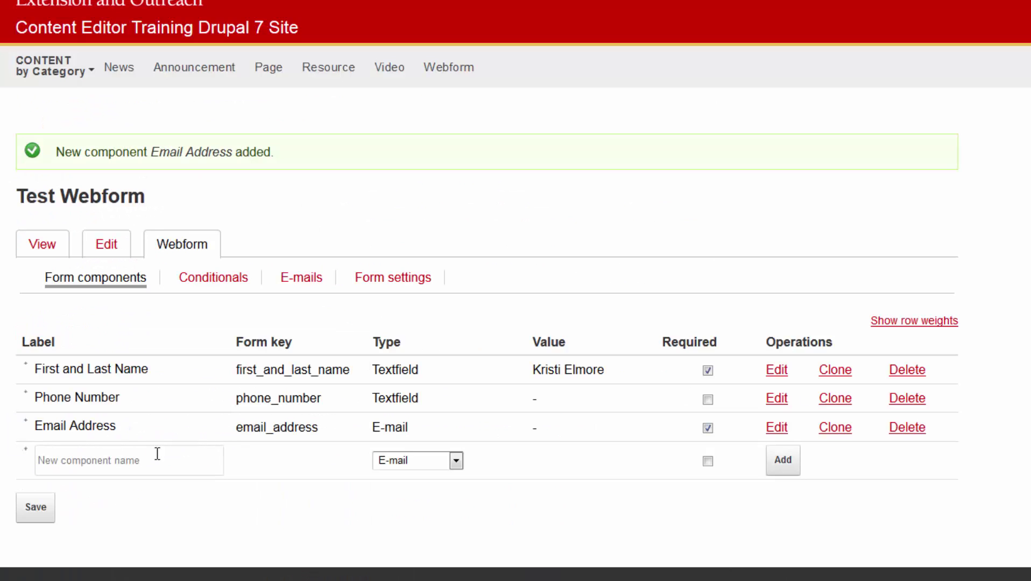
left_click(173, 463)
Add a required Textarea component named 'Message'
type("Mess")
type("age")
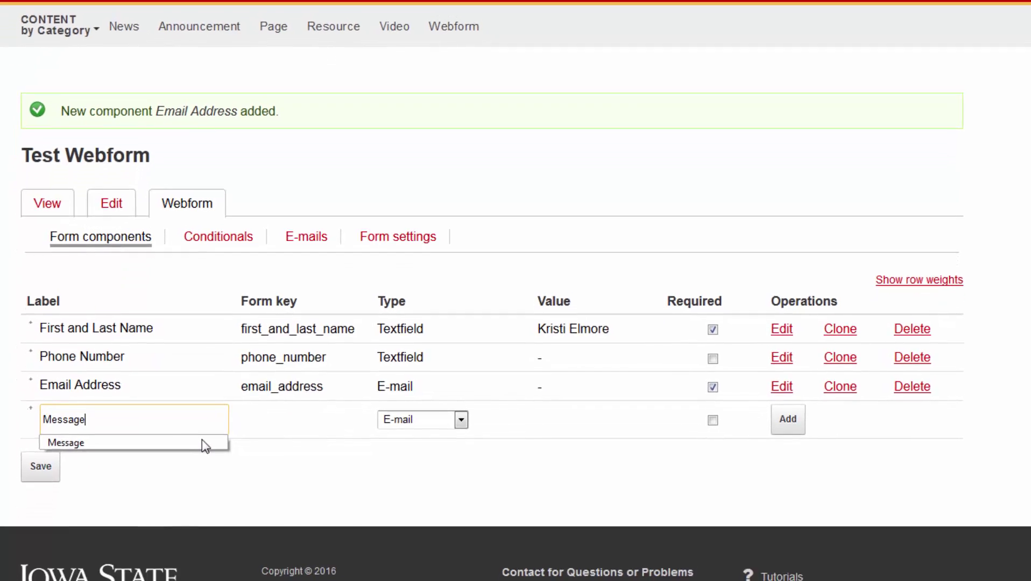
key("Tab")
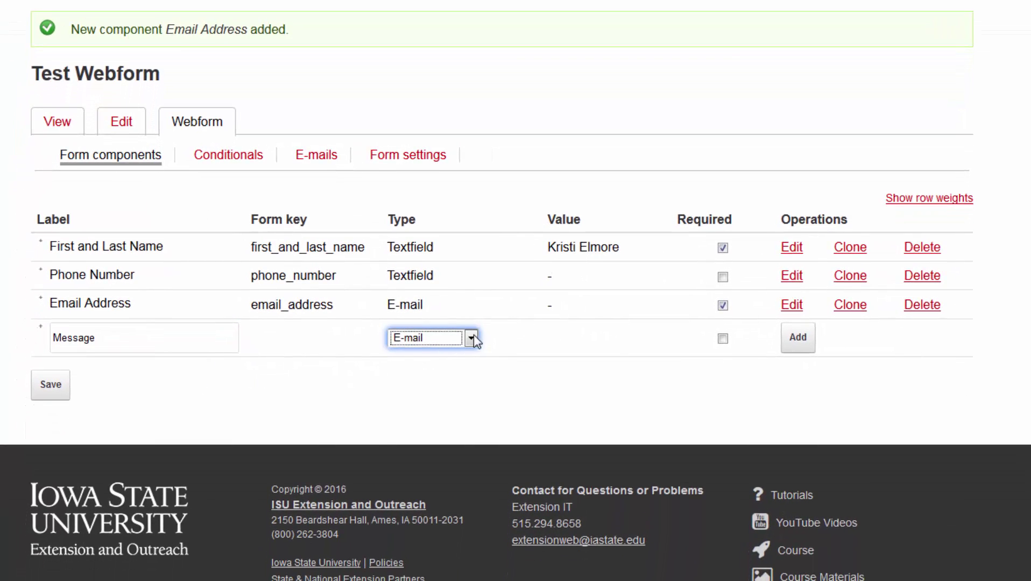
left_click(473, 338)
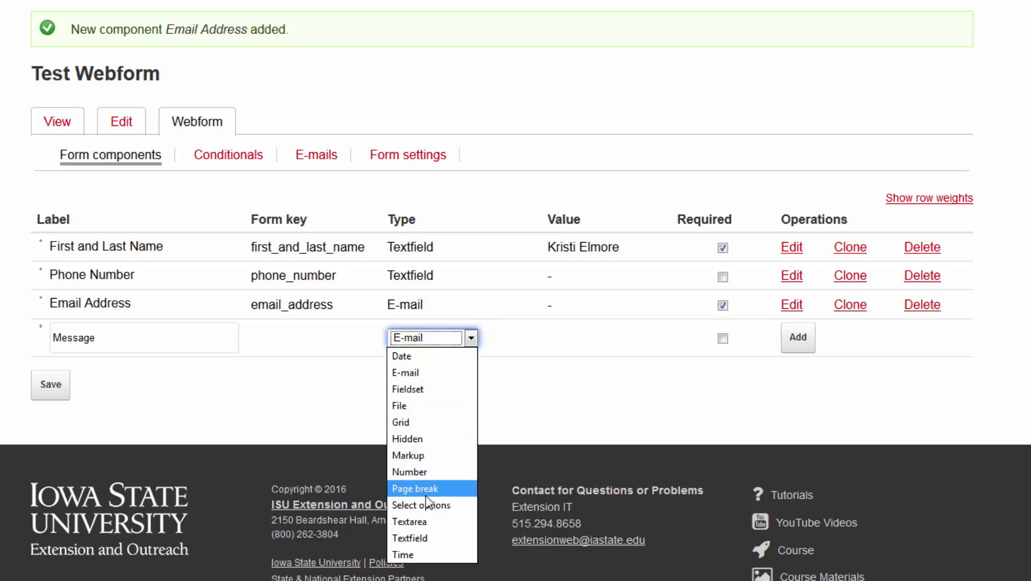
left_click(428, 521)
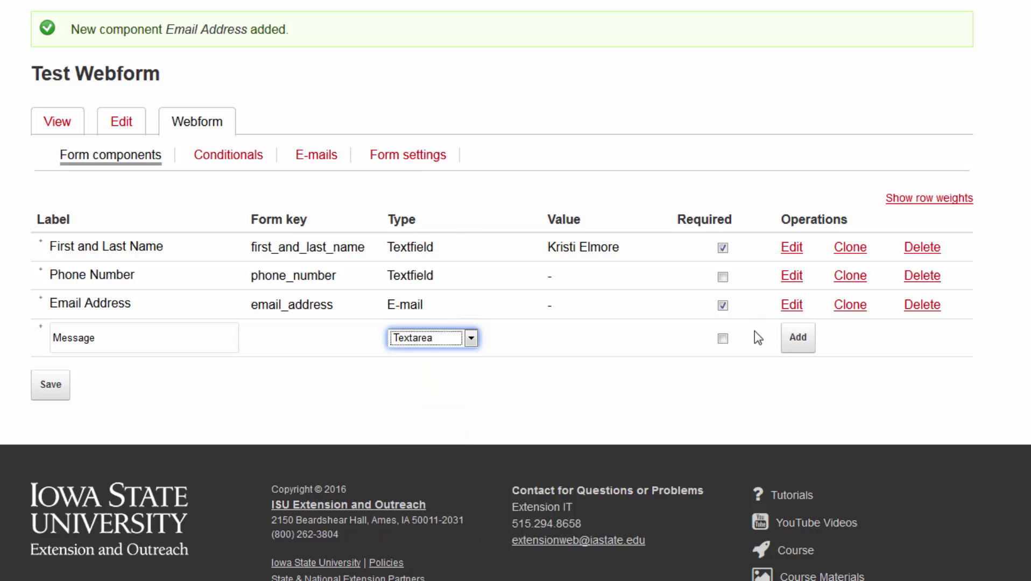
left_click(723, 339)
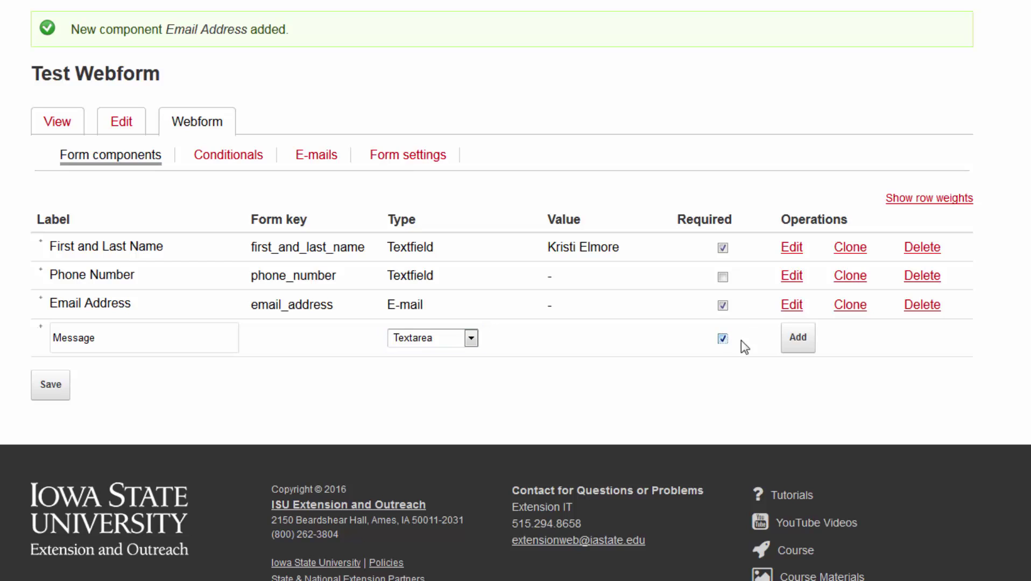
left_click(801, 338)
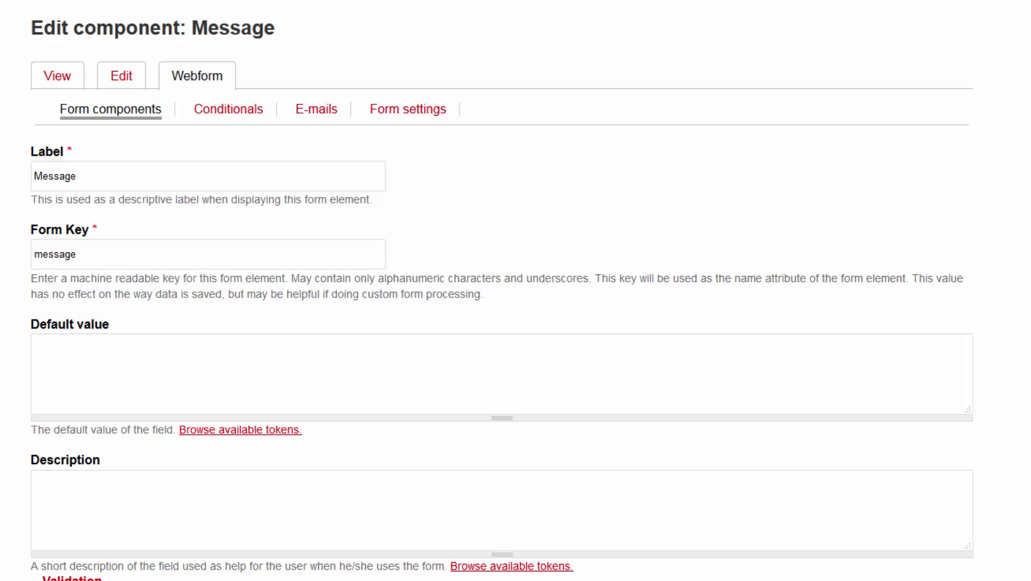
Save the Message component with its default settings
scroll(516, 290, "down", 3)
scroll(515, 290, "down", 2)
scroll(515, 291, "down", 1)
scroll(515, 291, "down", 4)
scroll(67, 314, "down", 3)
scroll(68, 313, "down", 4)
scroll(68, 314, "down", 3)
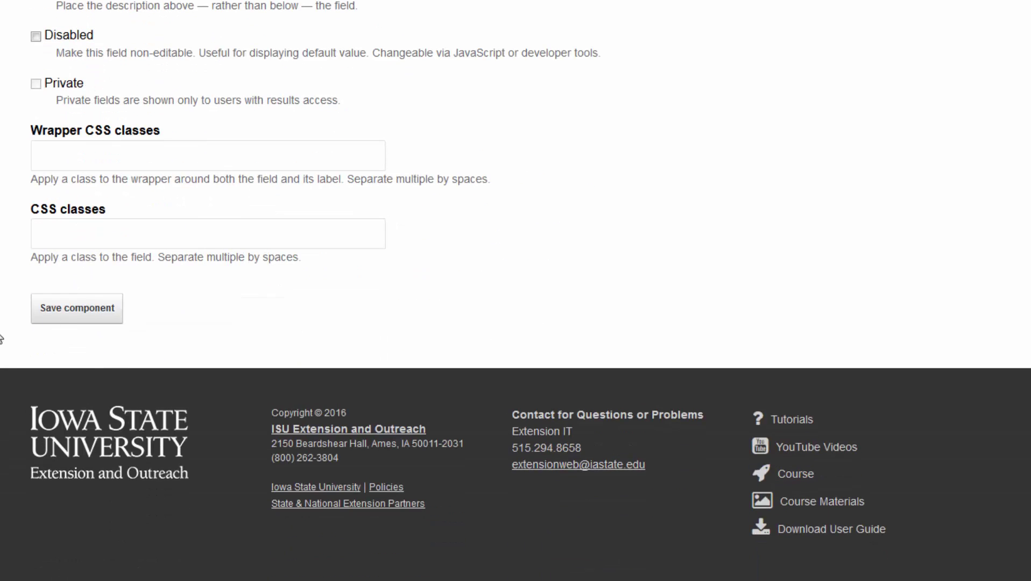
left_click(67, 314)
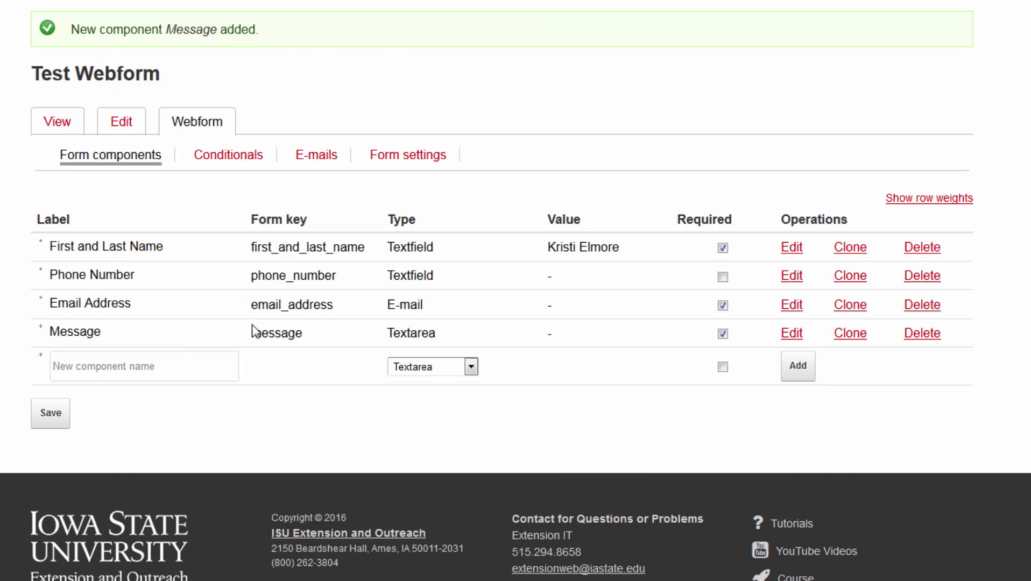
Preview the Test Webform and replace the default name with 'adfdfdf adfadfdsf'
left_click(61, 132)
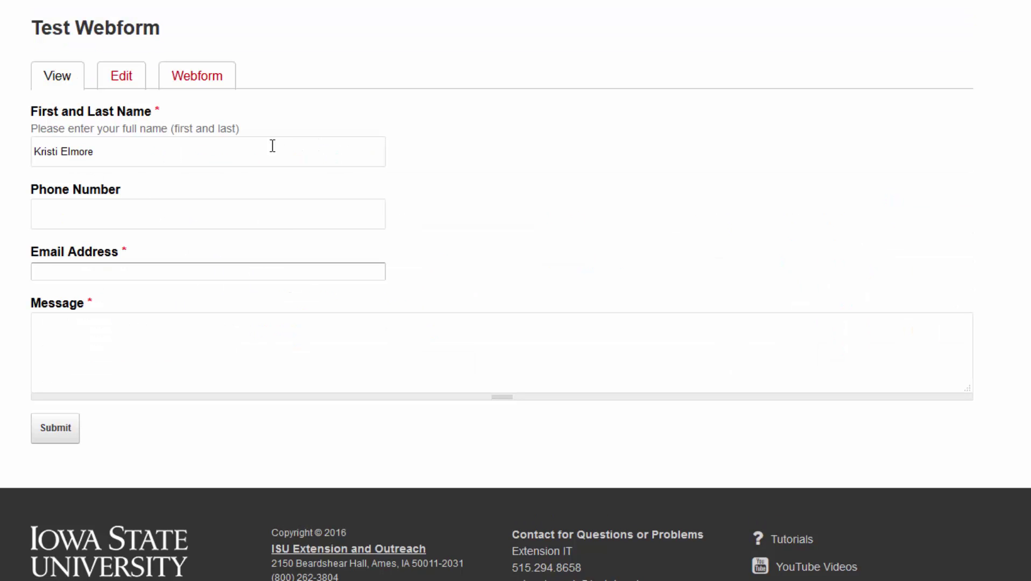
left_click_drag(31, 129, 240, 130)
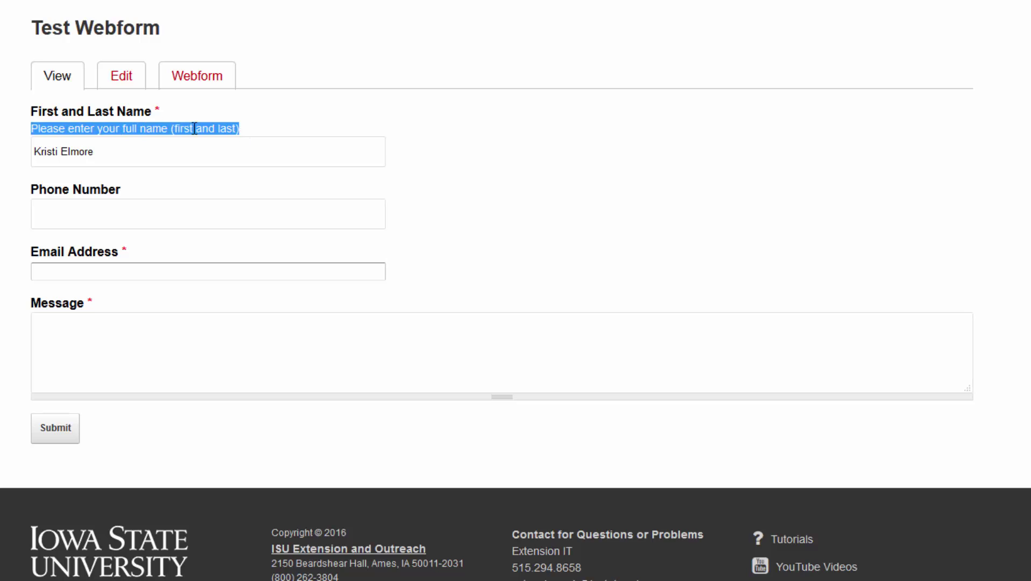
left_click_drag(153, 149, 12, 138)
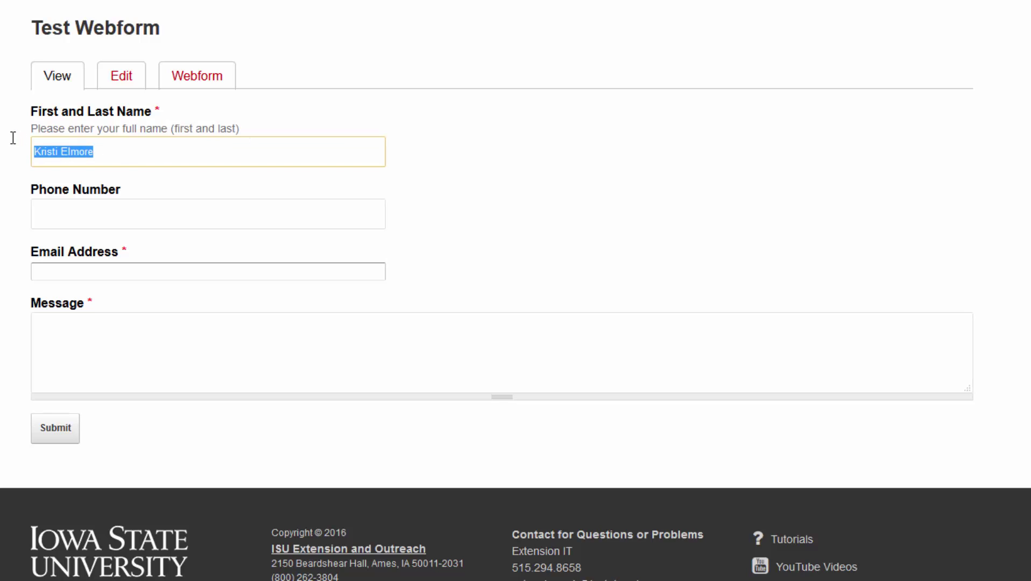
type("adfdfdf adfadfdsf")
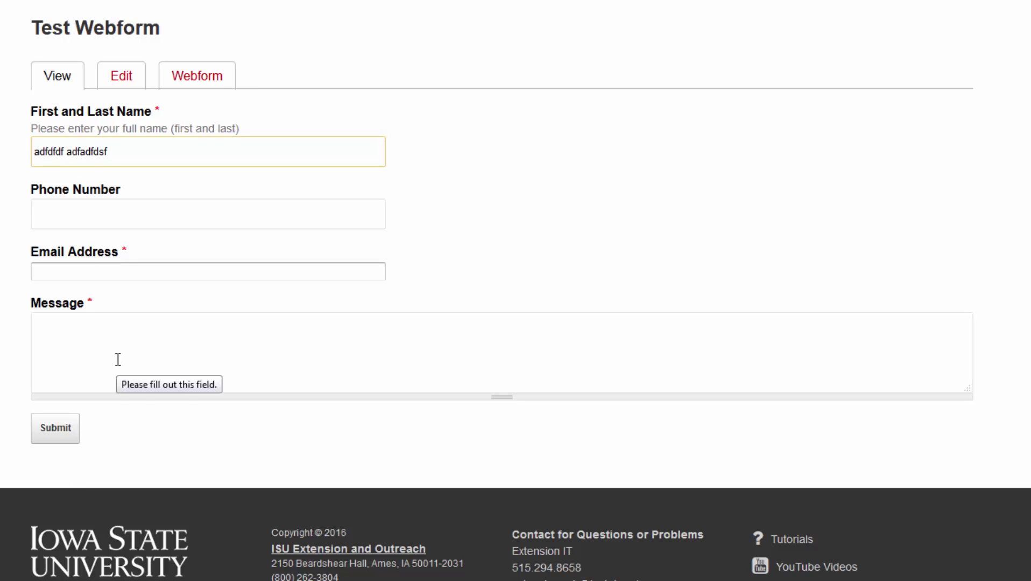
left_click(208, 86)
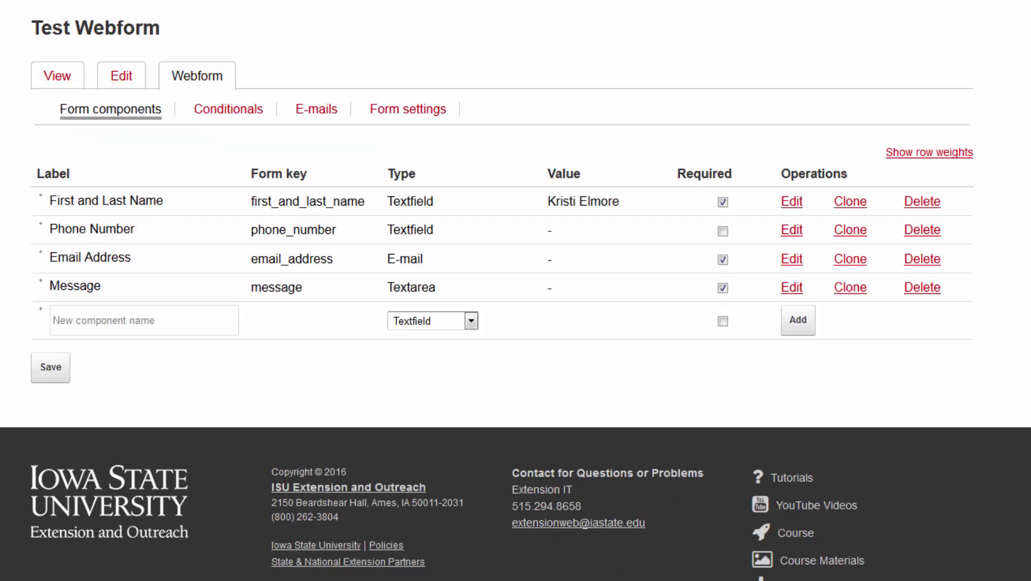
Enter a custom recipient e-mail address in the E-mails settings
left_click(323, 111)
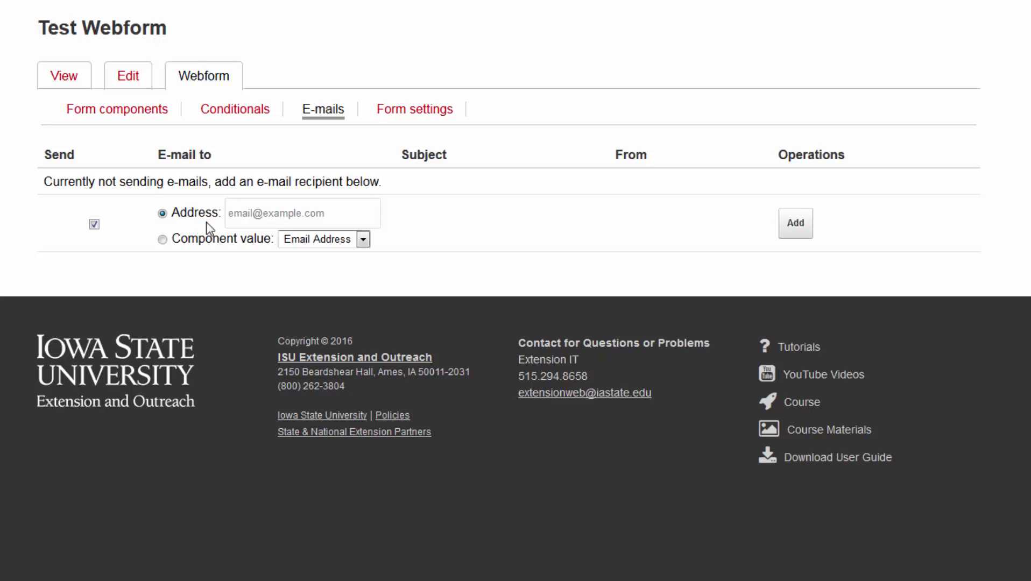
left_click(246, 212)
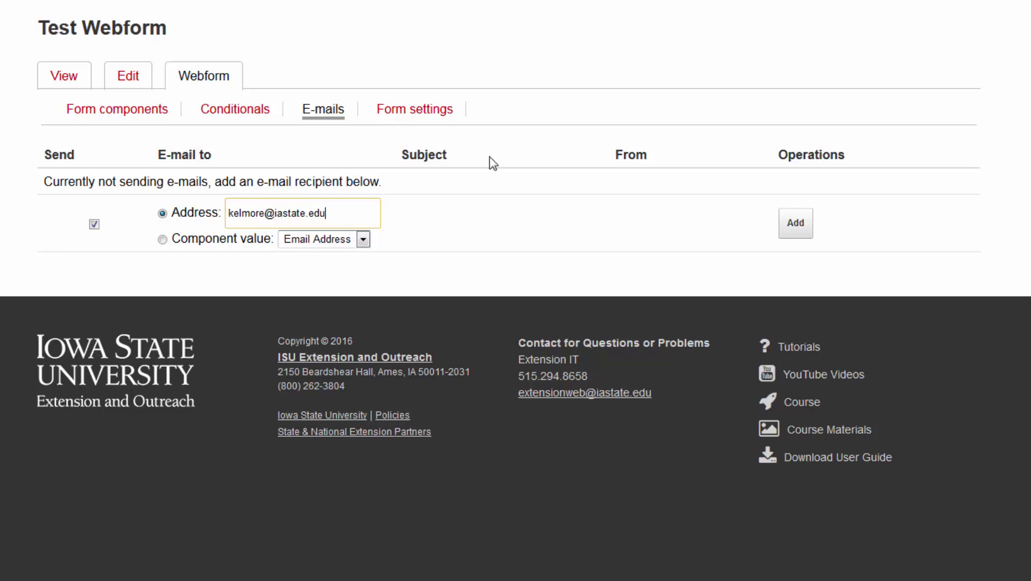
Add the recipient, sending from the Email Address and First and Last Name components
left_click(795, 223)
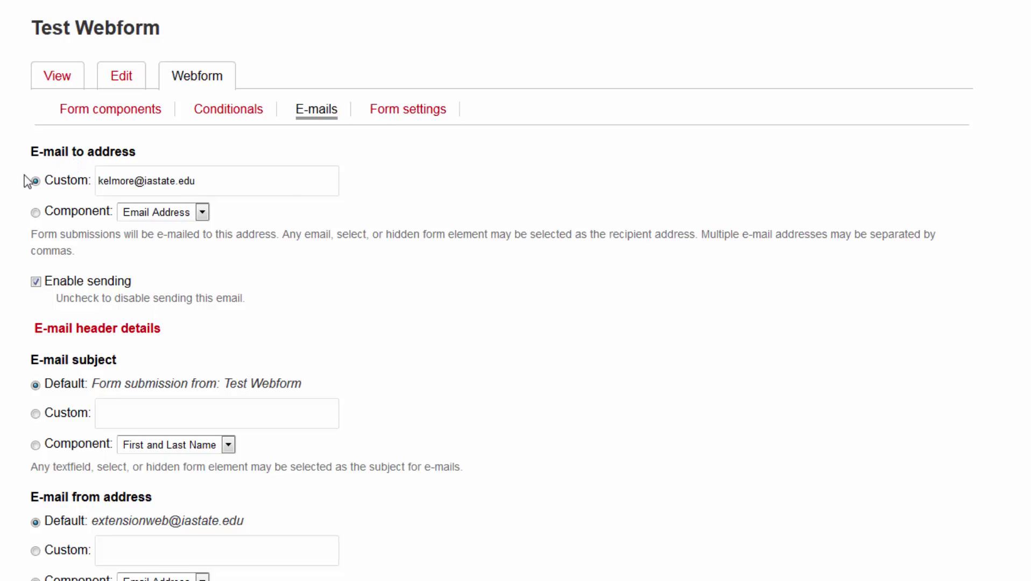
left_click_drag(159, 181, 102, 181)
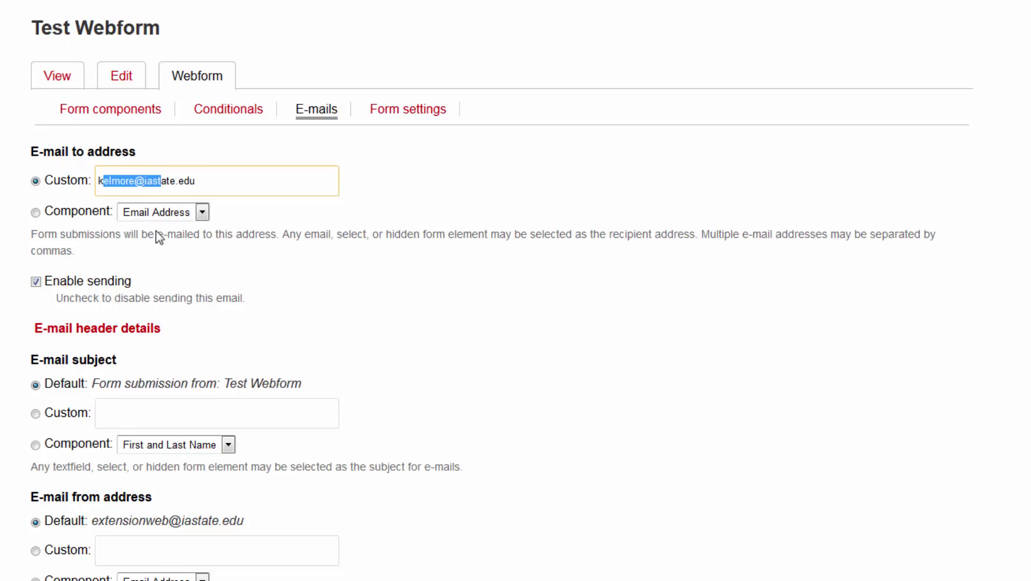
scroll(179, 281, "down", 1)
scroll(179, 282, "down", 1)
scroll(179, 283, "down", 2)
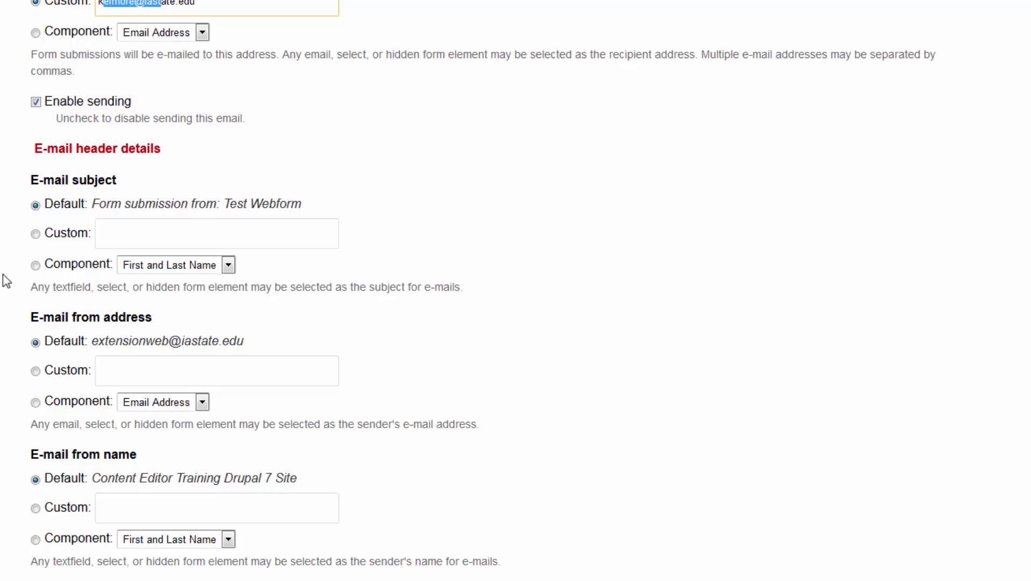
scroll(58, 320, "down", 2)
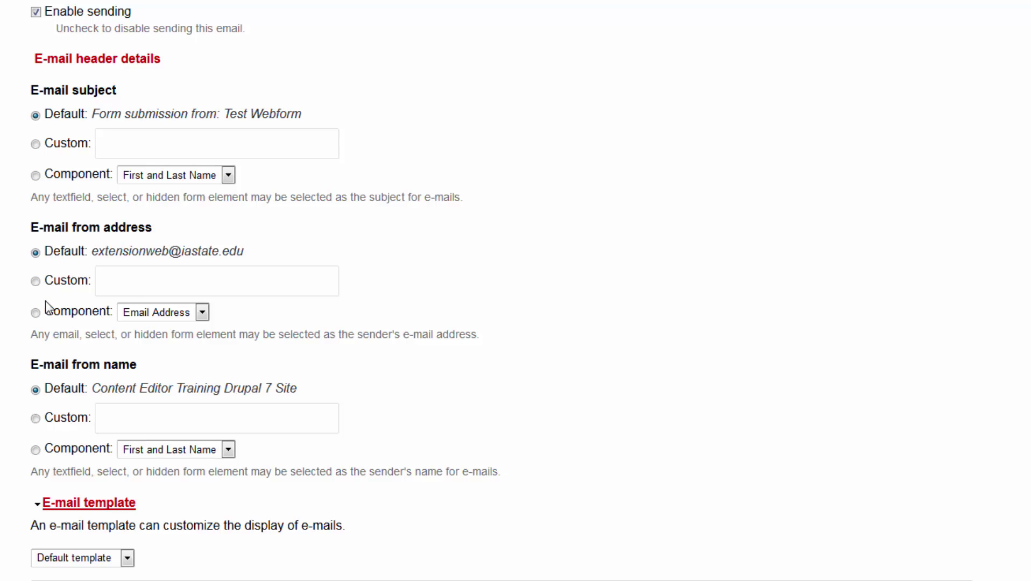
left_click(69, 317)
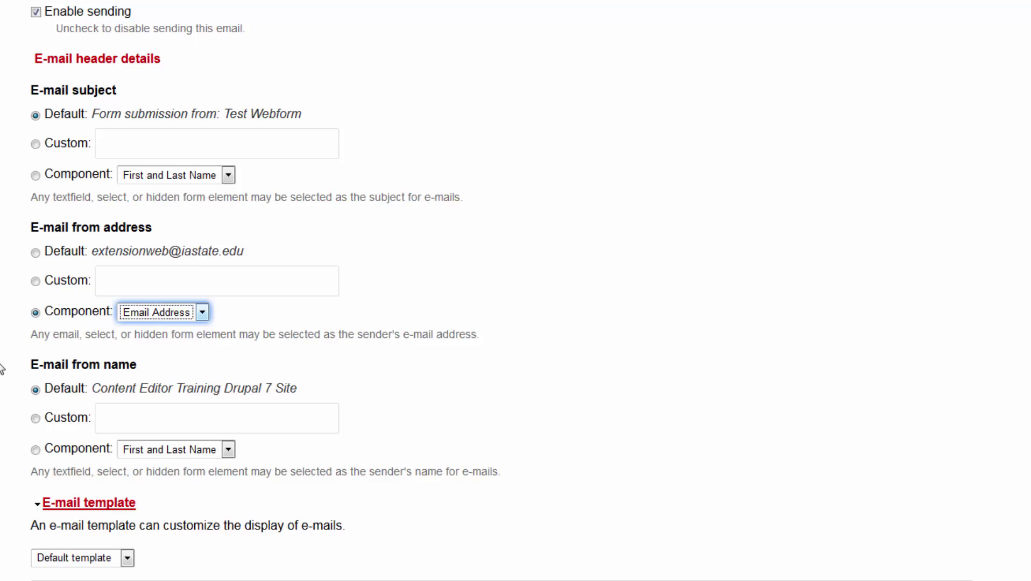
scroll(2, 362, "down", 1)
scroll(12, 301, "down", 2)
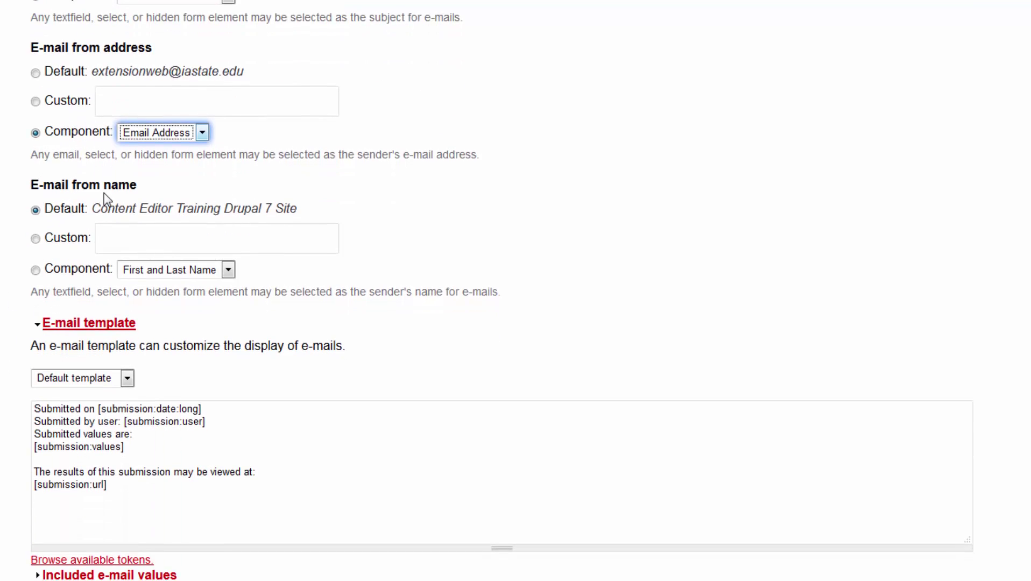
left_click(74, 271)
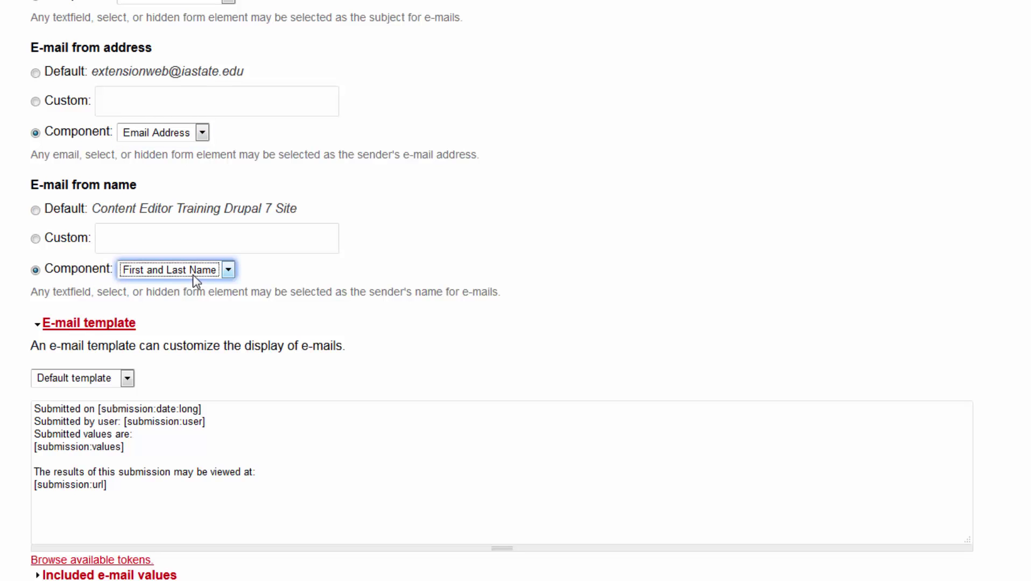
Remove the 'Submitted by user' template line and save the e-mail settings
scroll(41, 305, "down", 2)
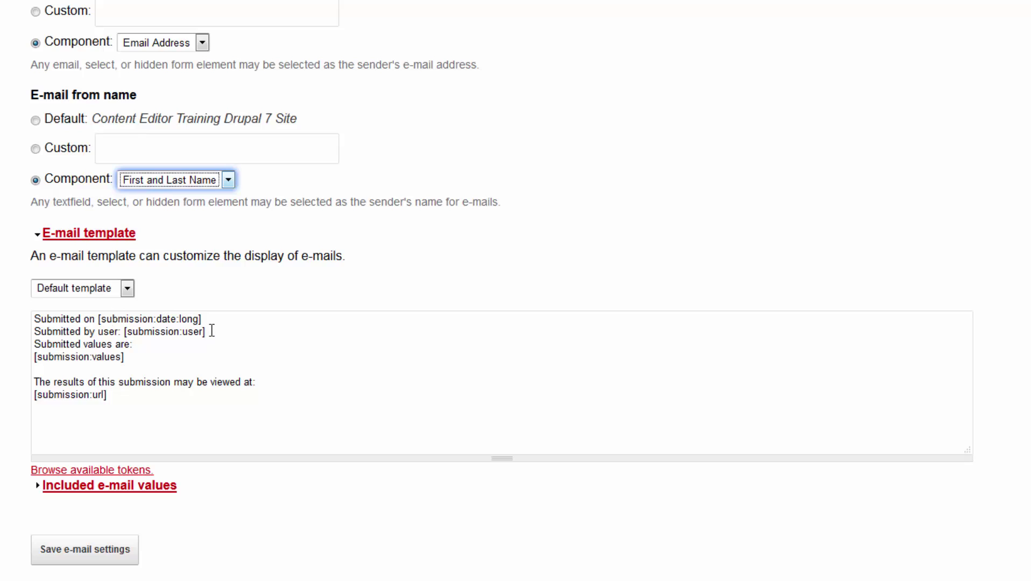
left_click_drag(206, 331, 4, 338)
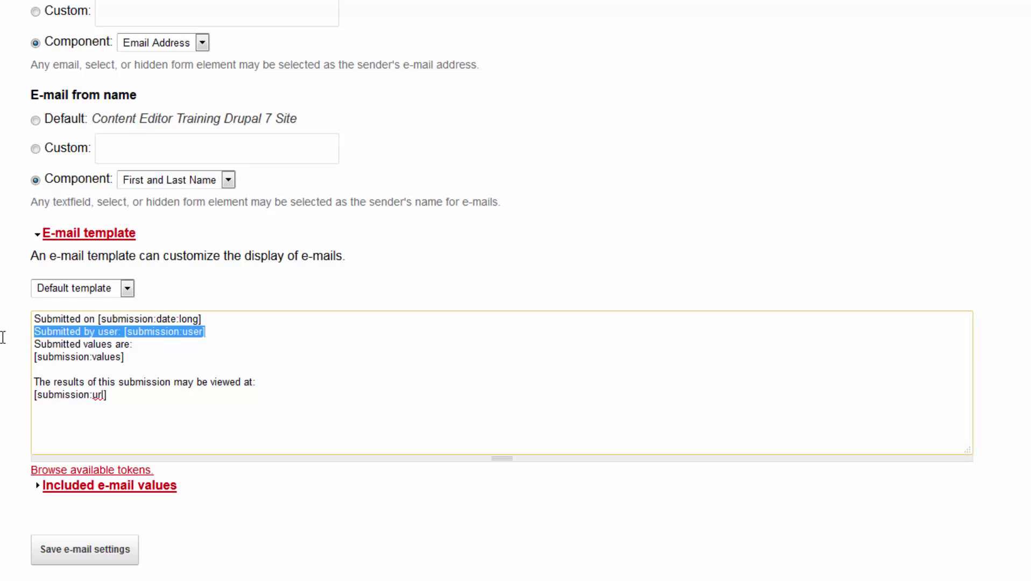
key("Delete")
key("BackSpace")
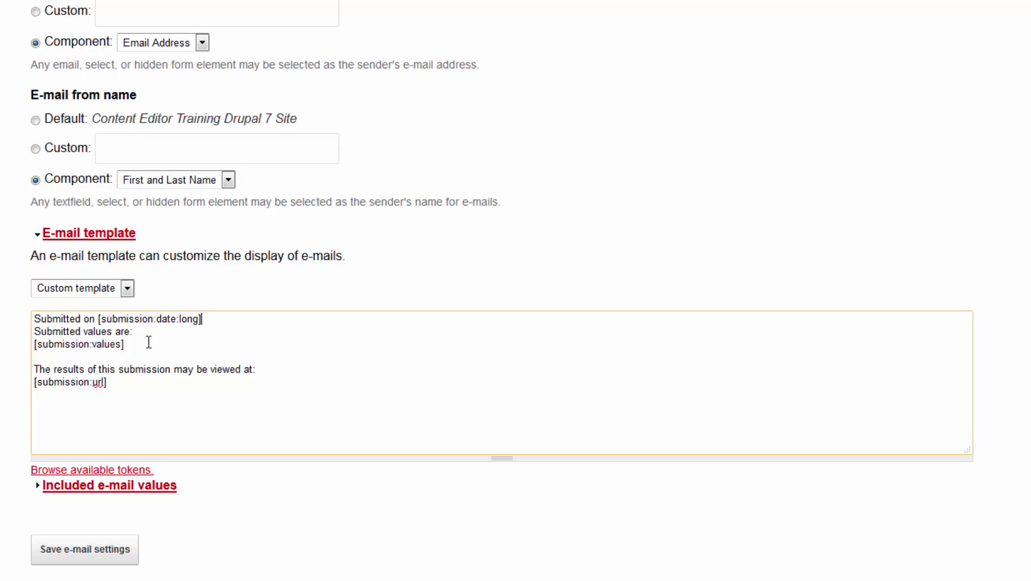
left_click_drag(36, 352, 6, 350)
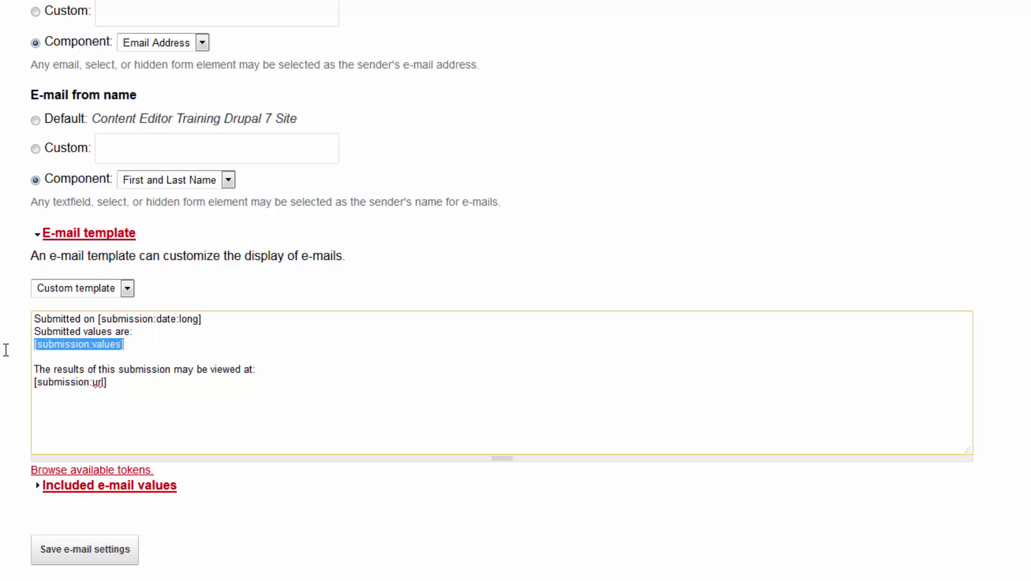
left_click(132, 556)
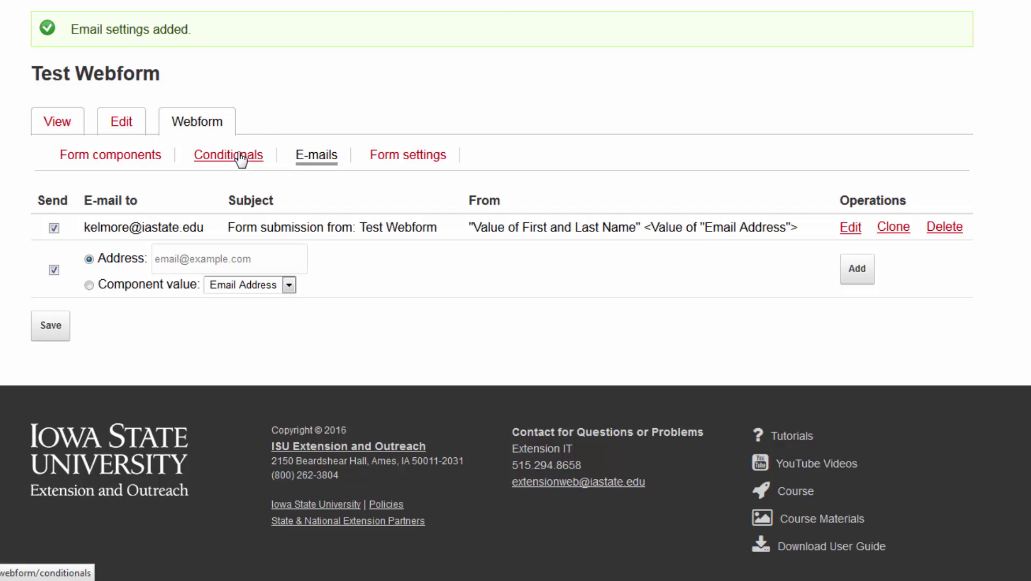
Enter 'Thanks for submitting' as the confirmation message in Form settings
left_click(428, 156)
left_click(380, 244)
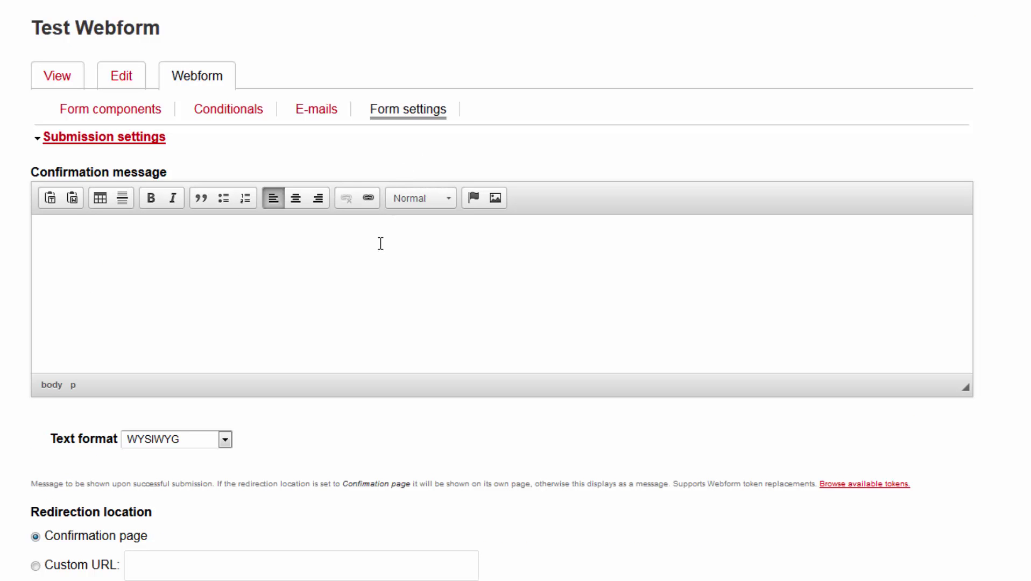
scroll(380, 244, "down", 3)
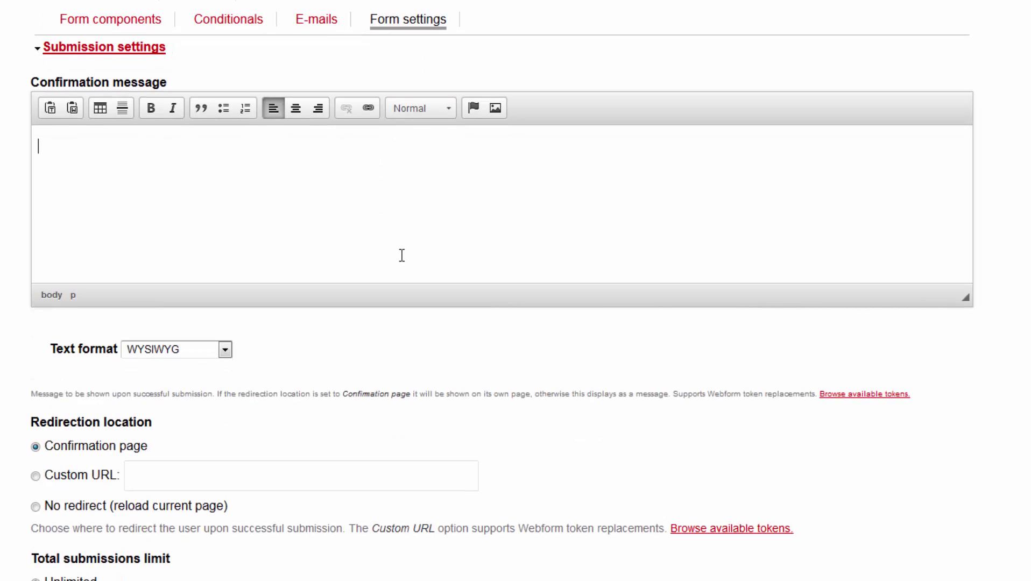
type("Thanks for submitting")
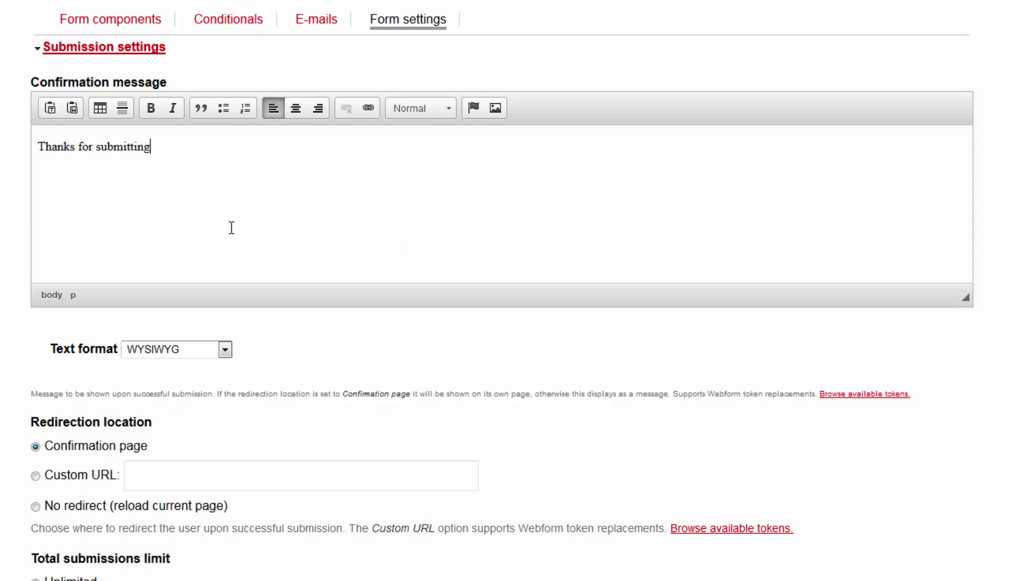
Scroll down and look over the per-user submission limit settings
scroll(44, 455, "down", 1)
scroll(44, 455, "down", 3)
scroll(46, 457, "down", 5)
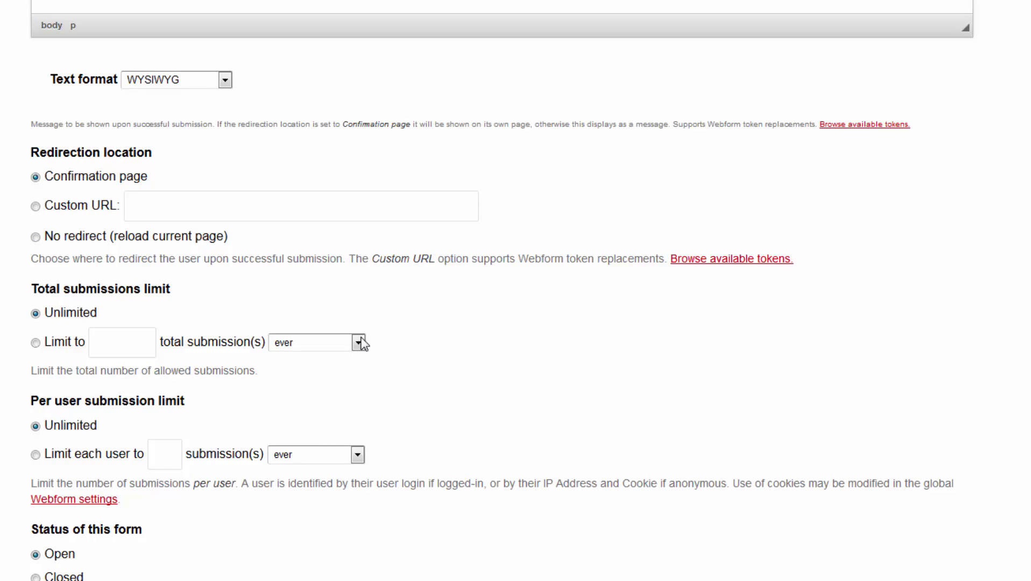
scroll(361, 343, "down", 3)
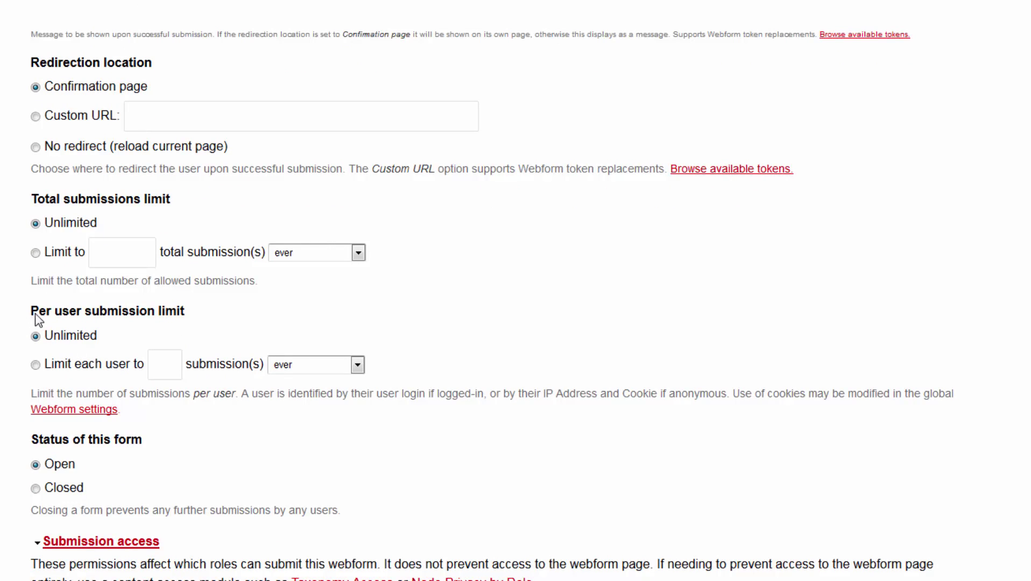
left_click_drag(25, 318, 36, 315)
left_click(172, 306)
left_click_drag(191, 310, 33, 318)
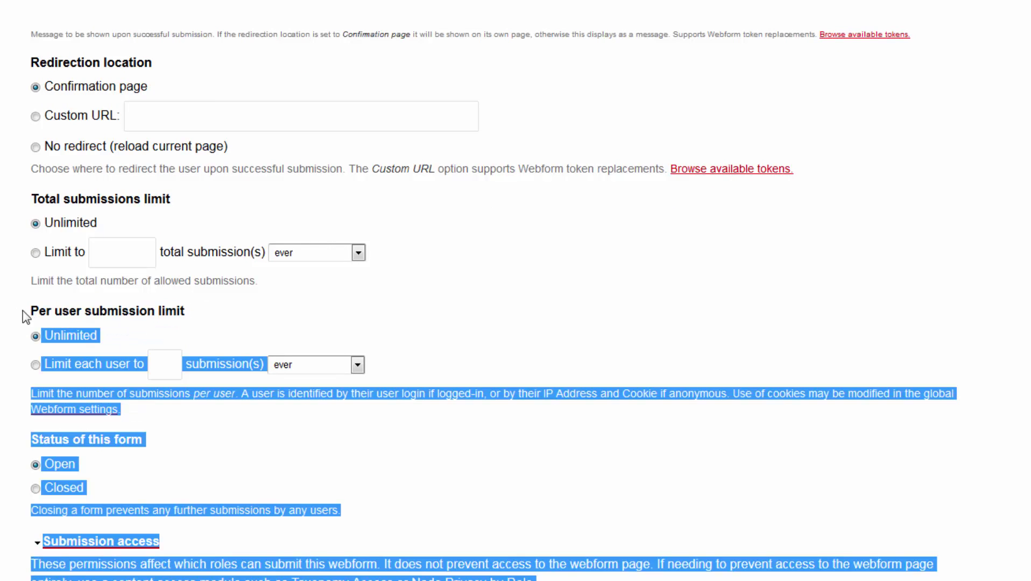
left_click(25, 316)
scroll(157, 419, "down", 3)
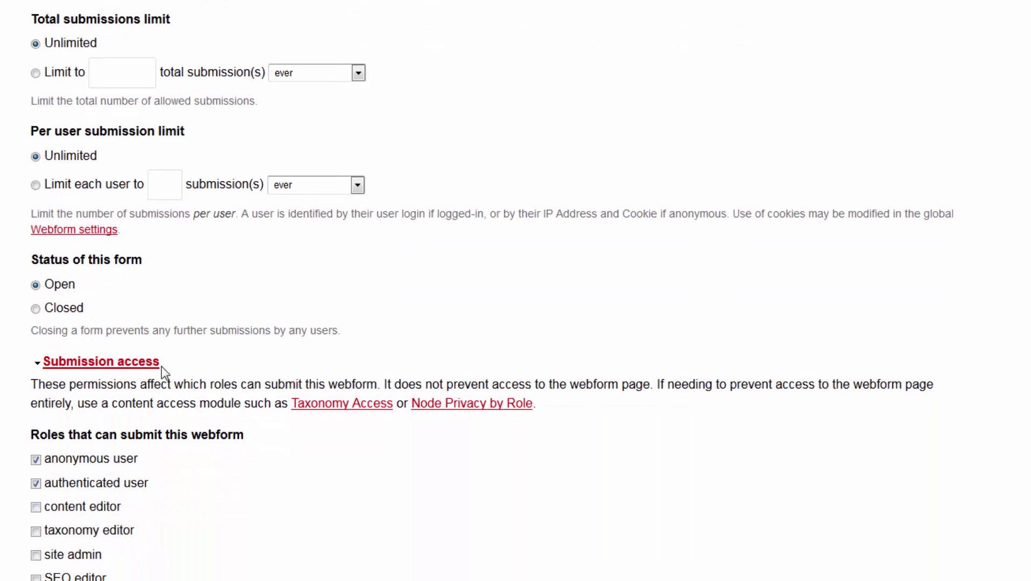
scroll(161, 371, "down", 5)
Expand the Progress bar, Preview page and Advanced settings sections to review them
left_click(108, 363)
scroll(368, 340, "down", 5)
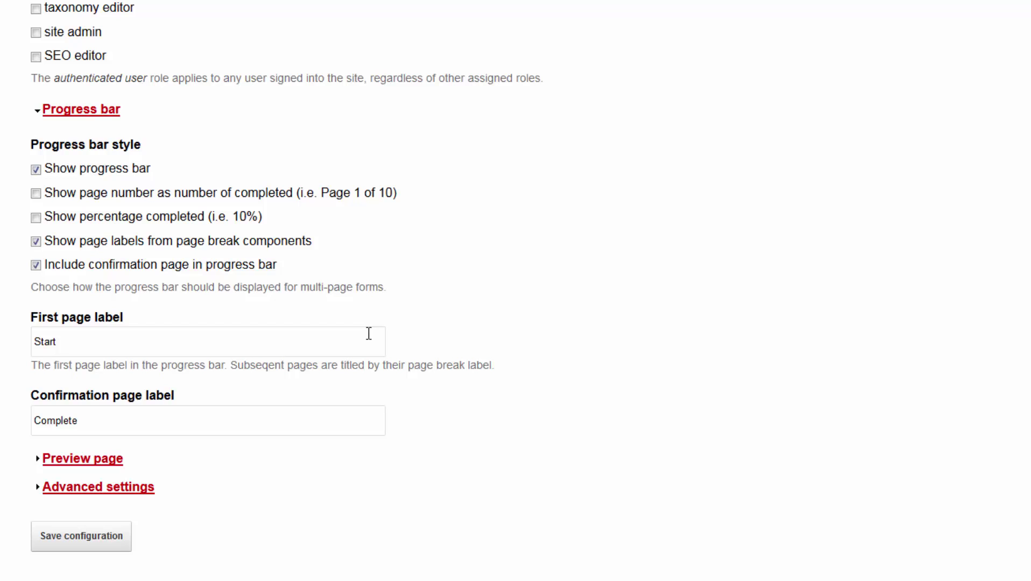
scroll(368, 333, "down", 2)
left_click(101, 370)
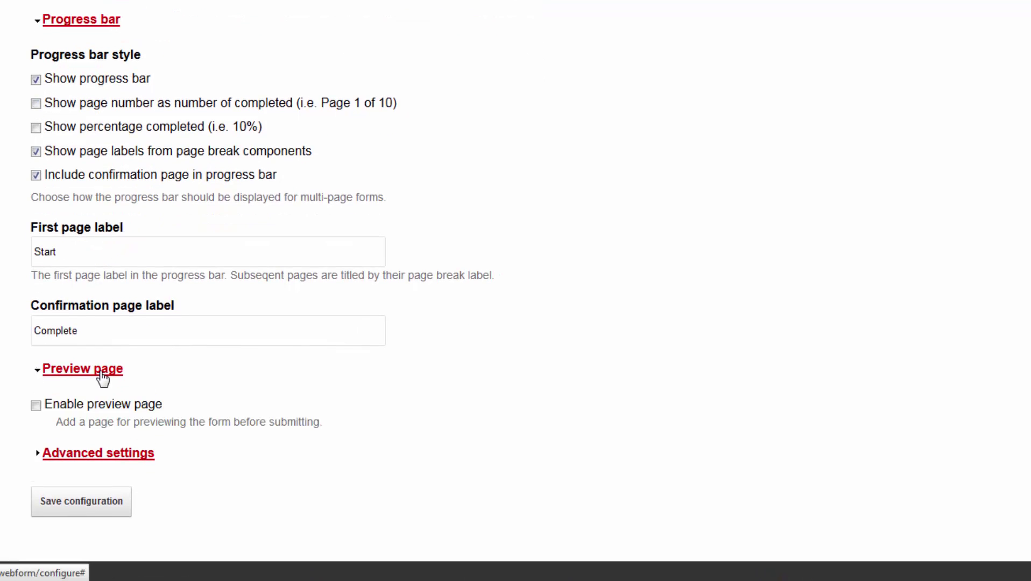
scroll(103, 379, "down", 2)
left_click(113, 362)
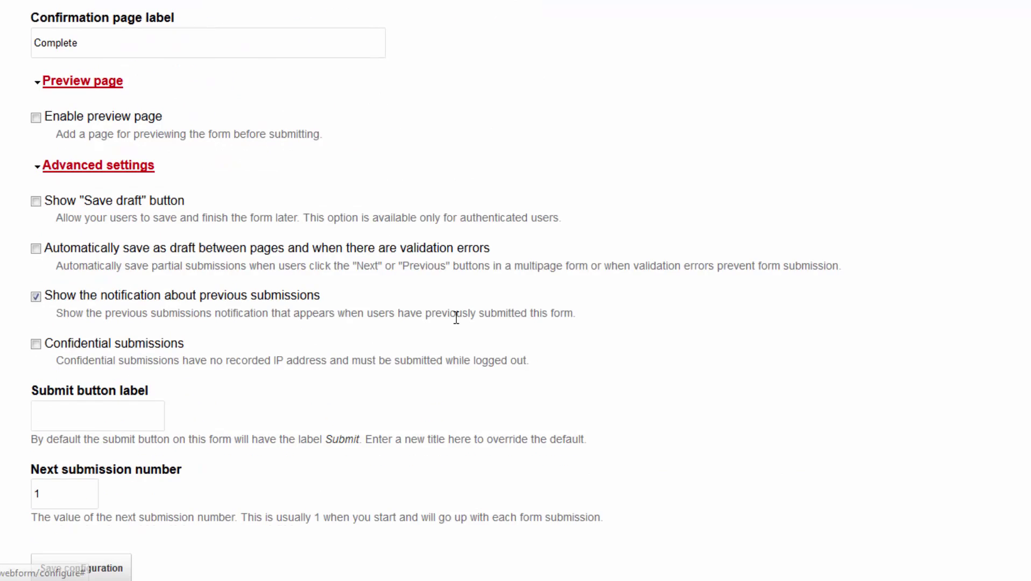
scroll(456, 318, "down", 2)
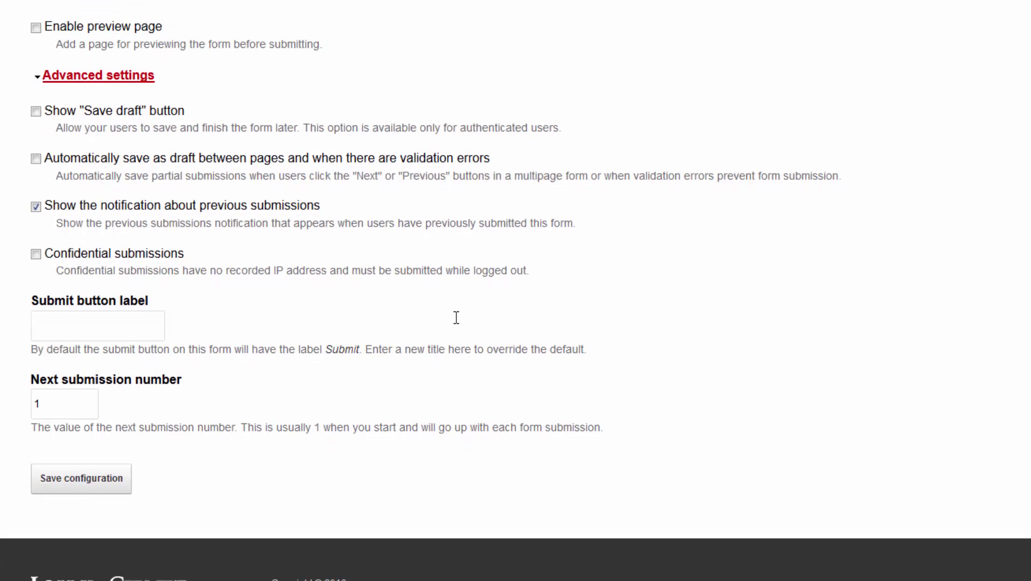
scroll(440, 313, "up", 3)
scroll(436, 312, "up", 8)
scroll(442, 312, "up", 8)
scroll(454, 312, "up", 8)
Go to Test Webform's Conditionals page, which has no conditional actions yet
left_click(225, 116)
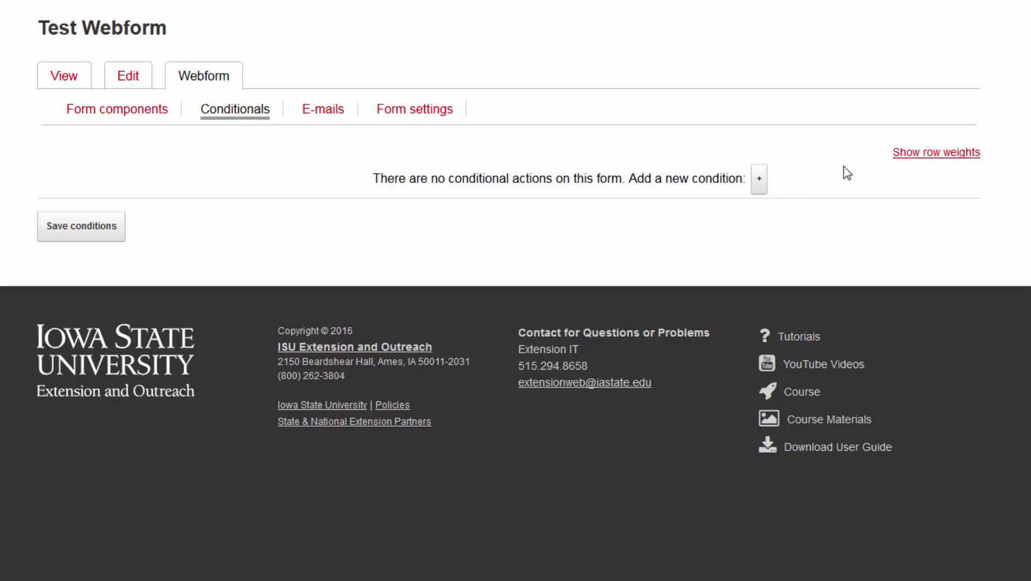
Add a condition: if First and Last Name is a specific full name
left_click(760, 179)
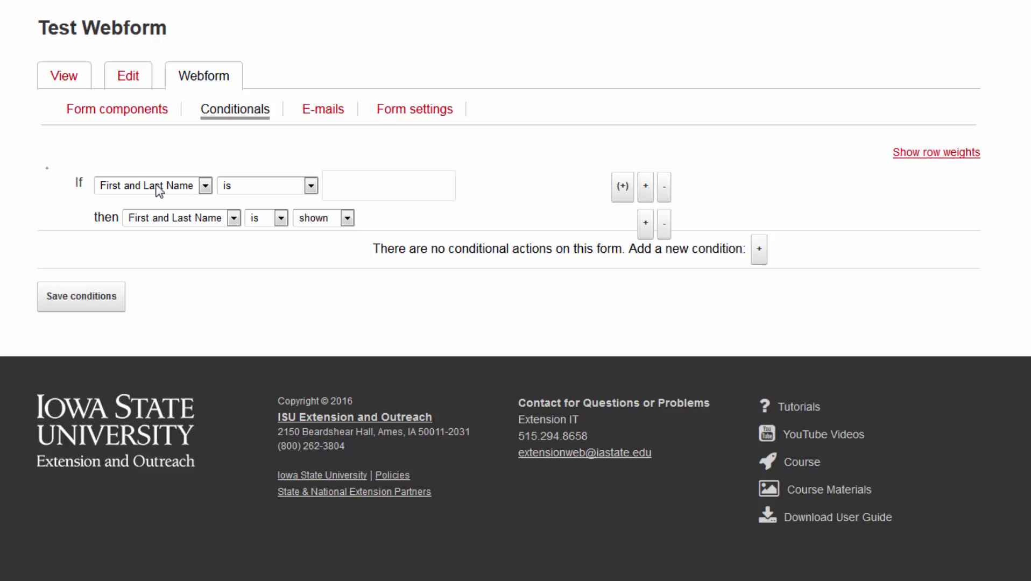
left_click(205, 186)
left_click(199, 219)
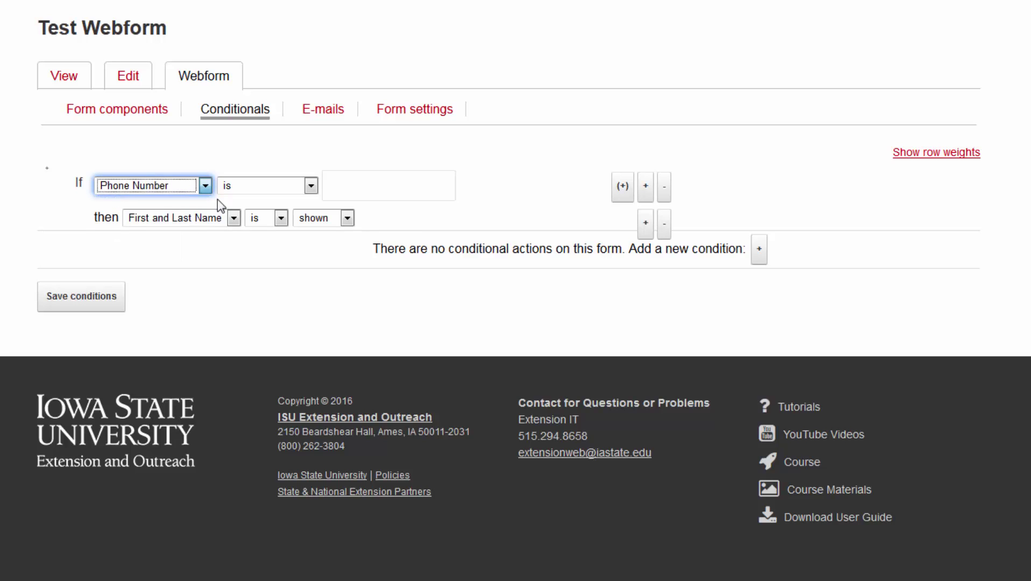
left_click(350, 193)
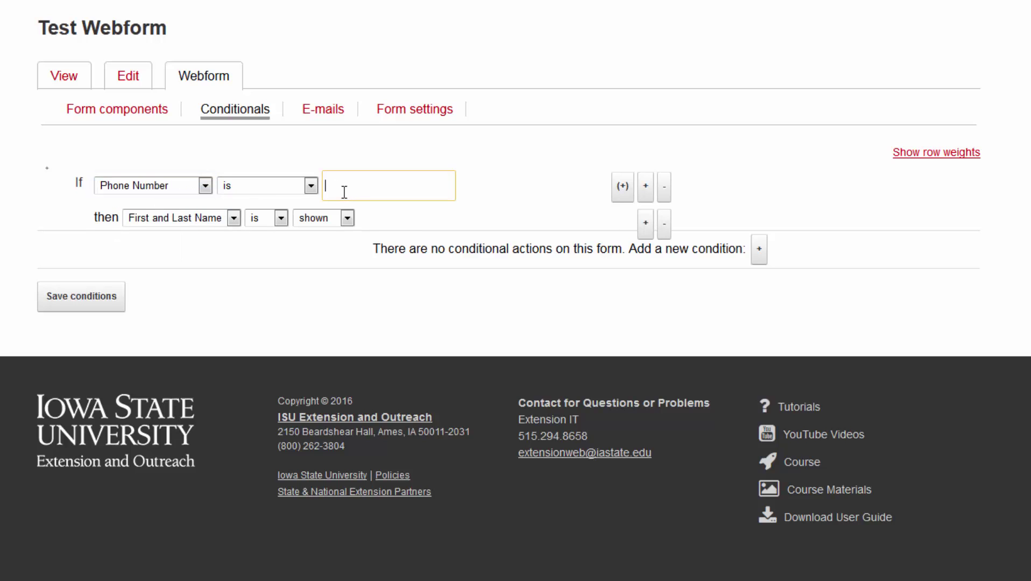
left_click(206, 185)
left_click(220, 207)
left_click(406, 183)
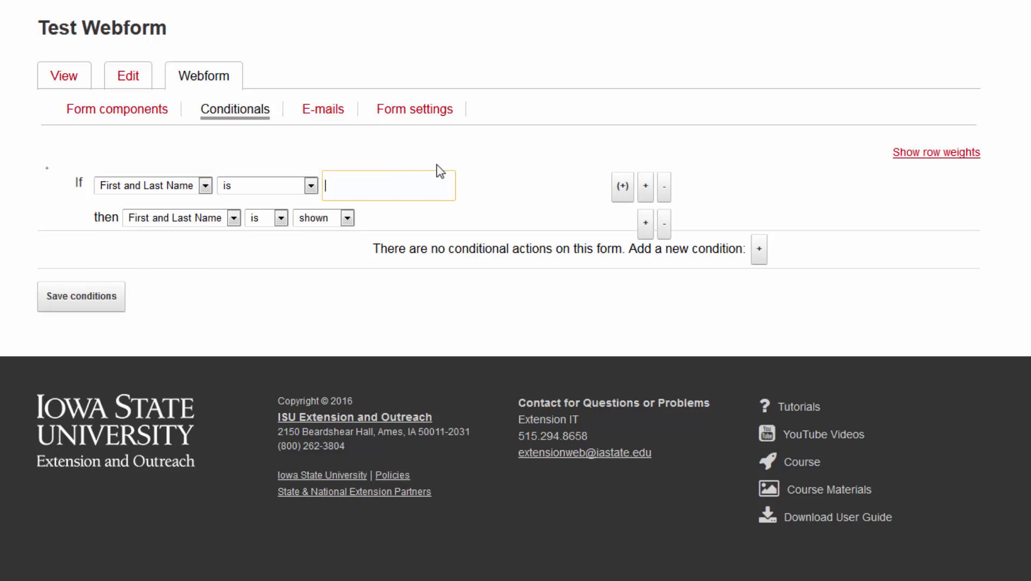
Make the rule show Phone Number, then confirm entering the name reveals it on the live form
left_click(237, 223)
left_click(213, 254)
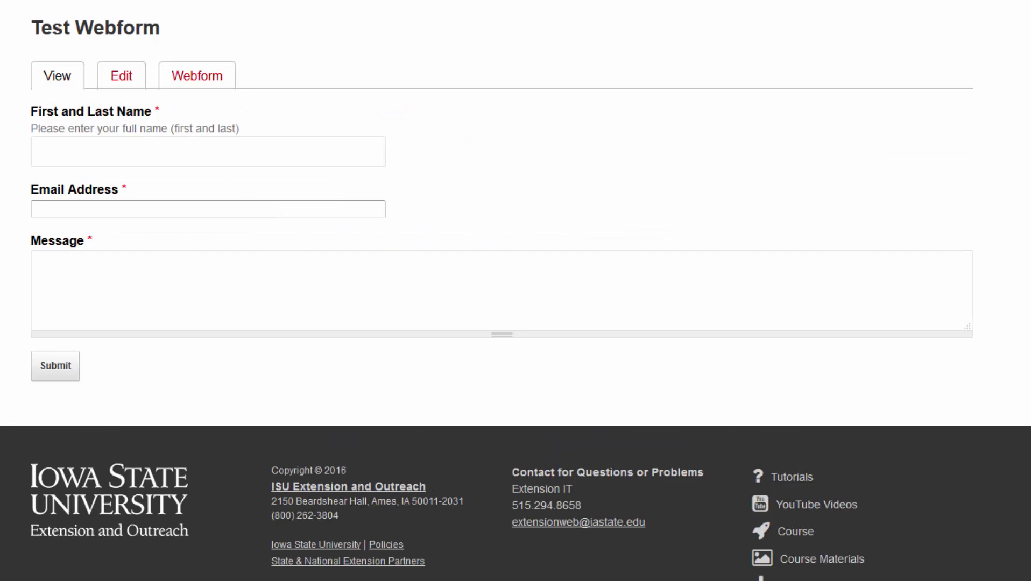
left_click(76, 149)
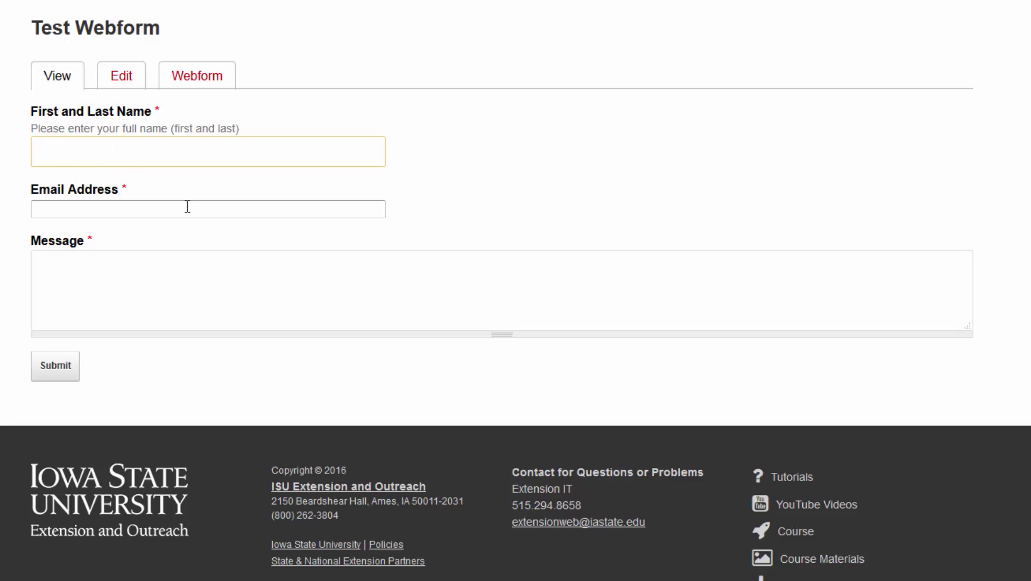
key("Tab")
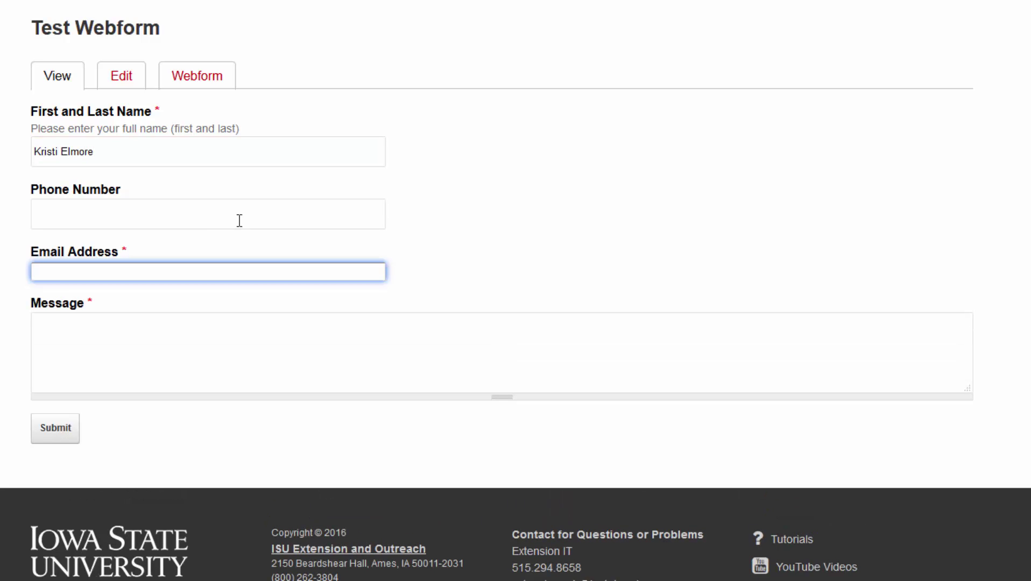
left_click(132, 205)
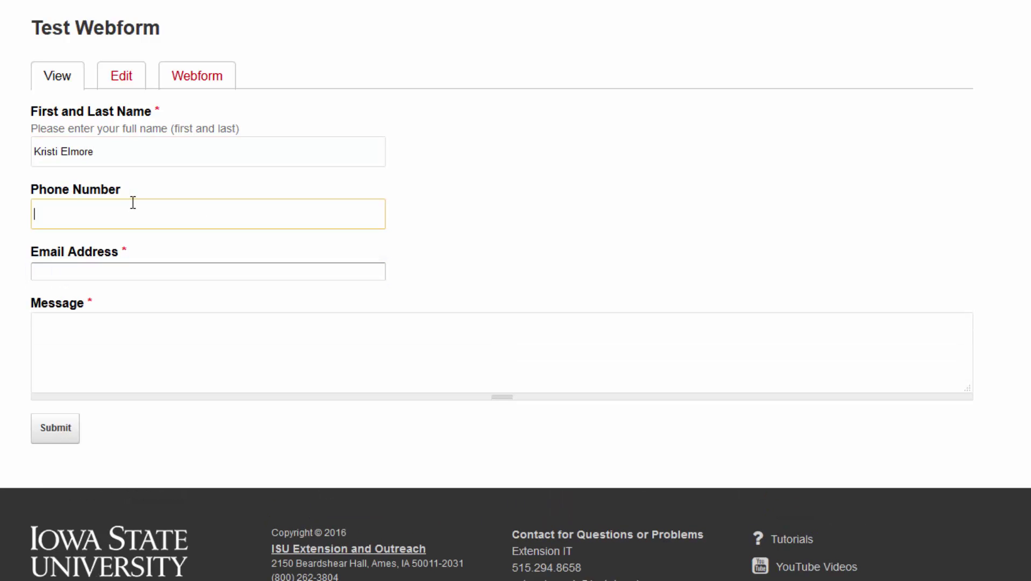